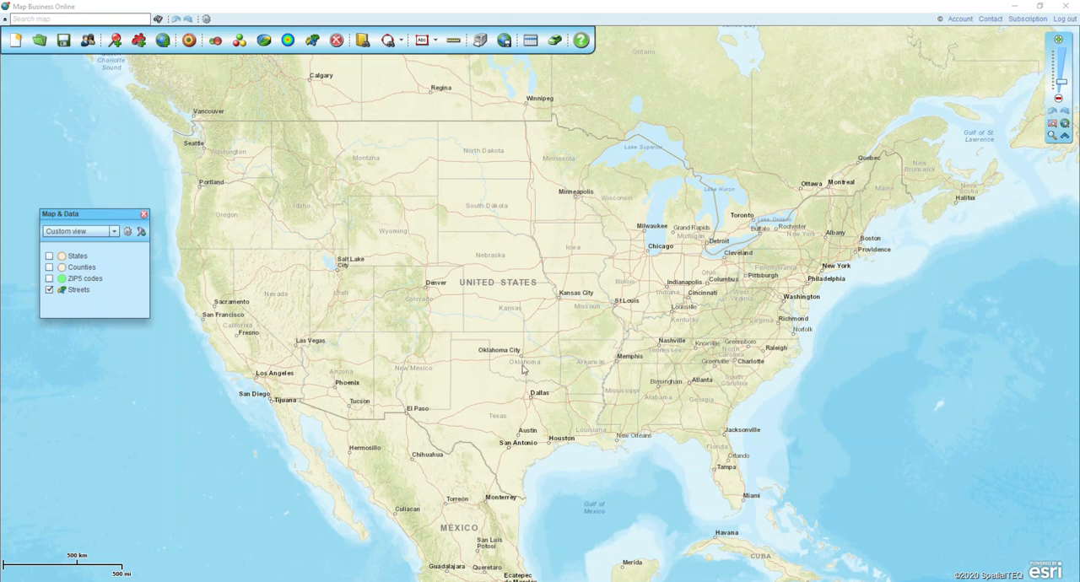
- Reposition the Map & Data window slightly and show the ZIP5 codes and States layers on the map
left_click(109, 221)
left_click_drag(109, 220, 116, 214)
left_click(56, 274)
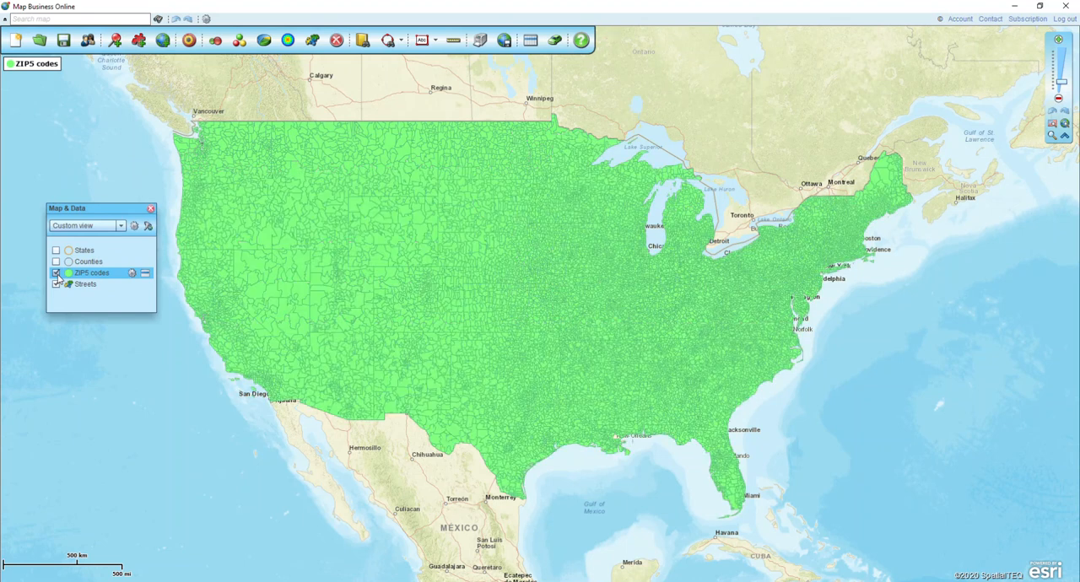
left_click(56, 251)
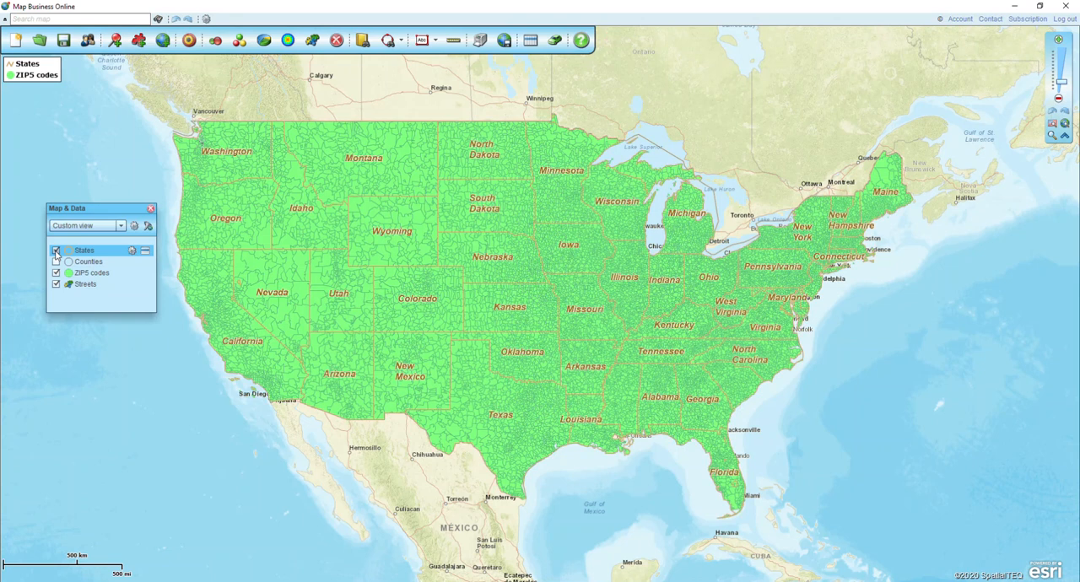
- Filter the map to show only the states of New York and Pennsylvania
left_click(148, 227)
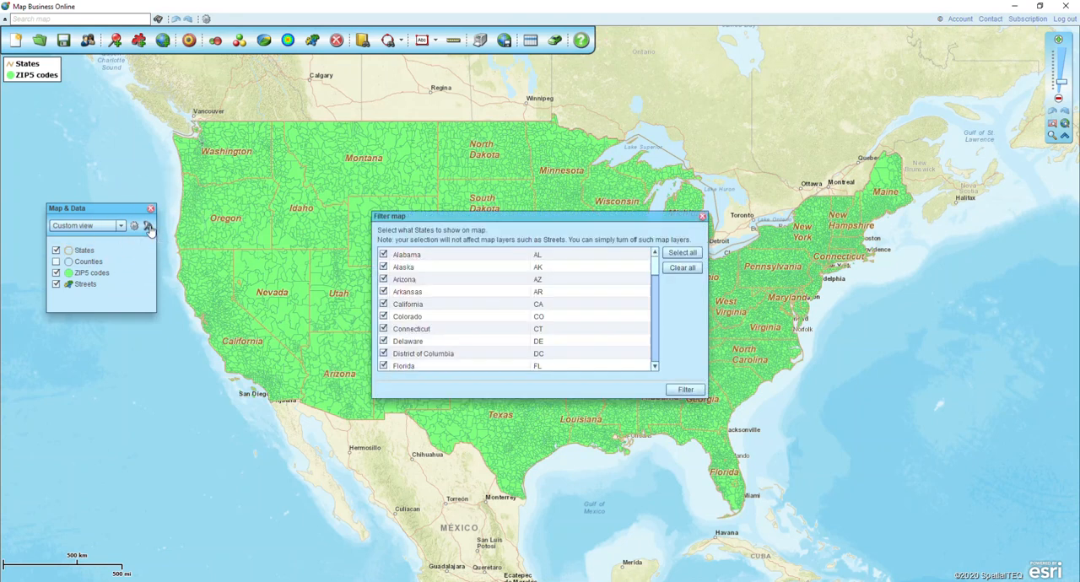
left_click(682, 269)
left_click_drag(657, 267, 660, 330)
left_click(384, 294)
left_click(384, 368)
left_click(685, 390)
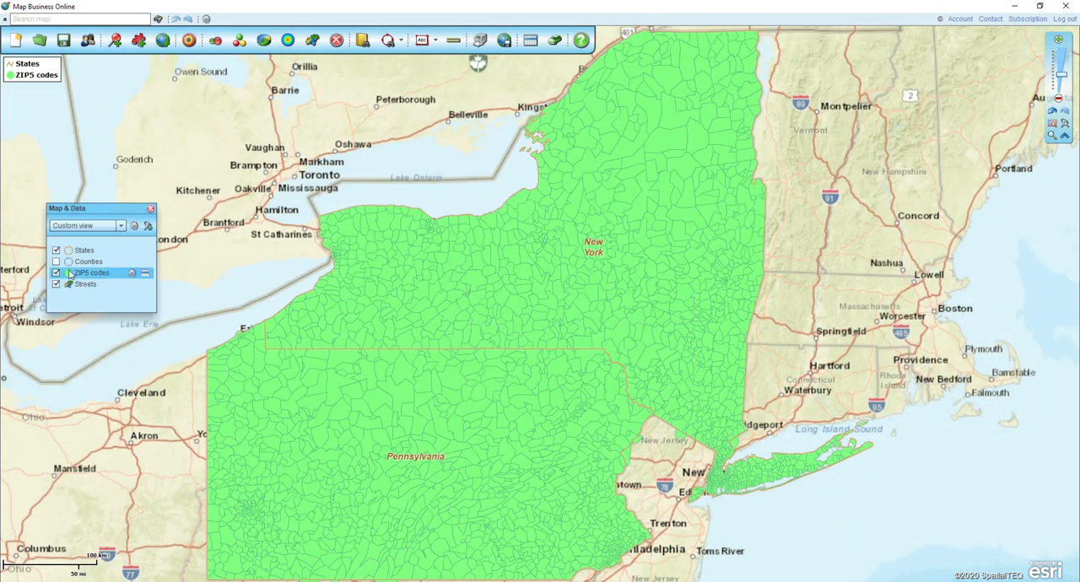
- Toggle the Streets layer off and back on, and set the ZIP5 codes layer's fill transparency to 60%
left_click(56, 285)
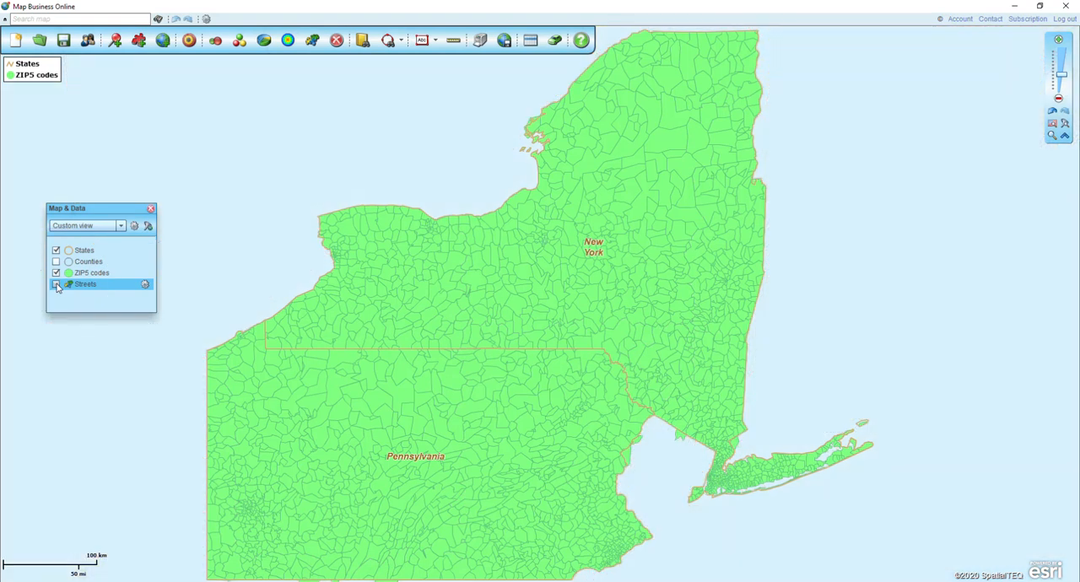
left_click(57, 285)
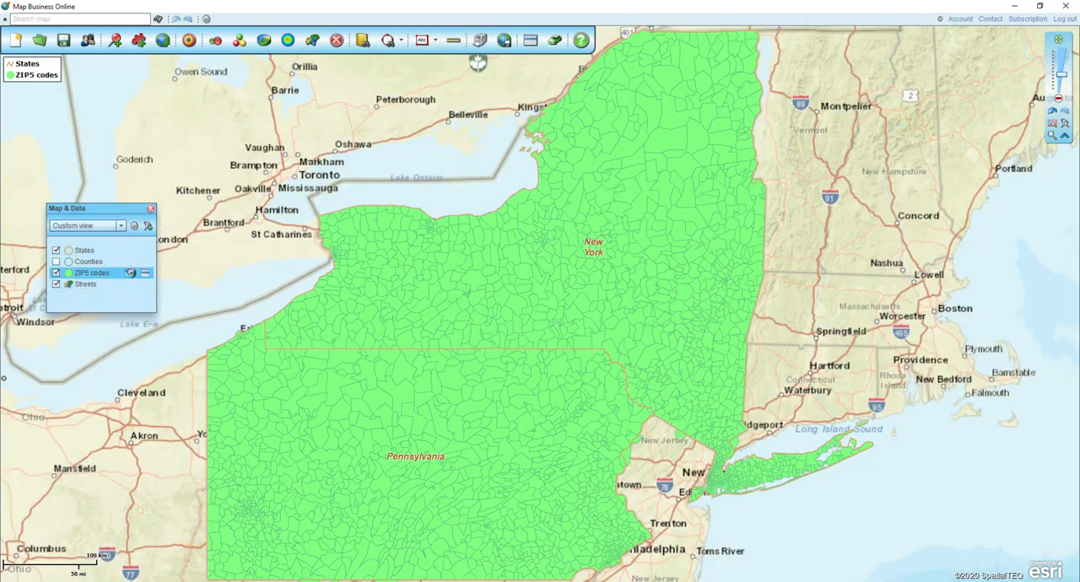
left_click(131, 275)
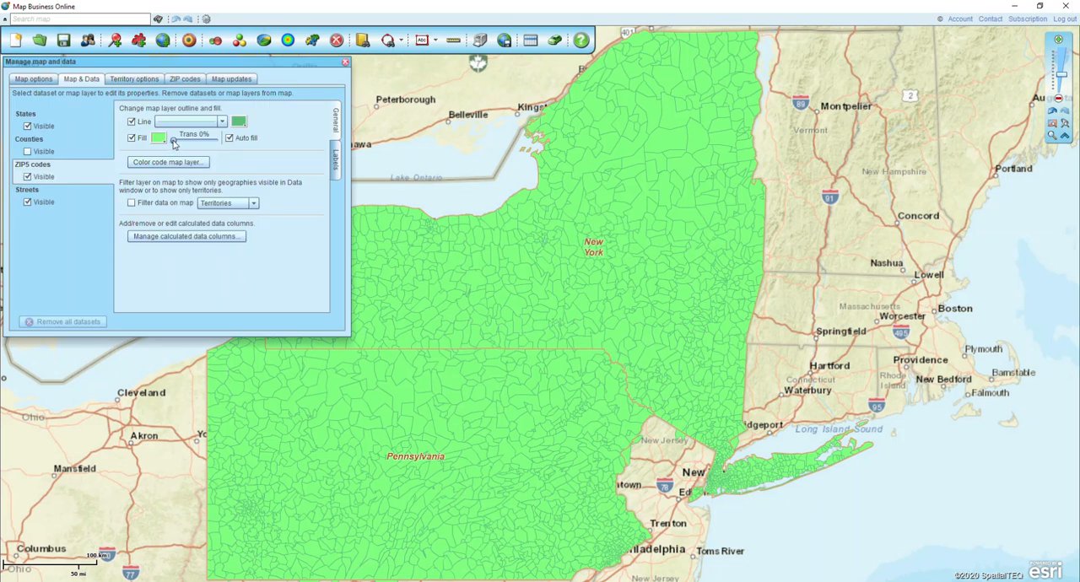
left_click_drag(175, 144, 203, 146)
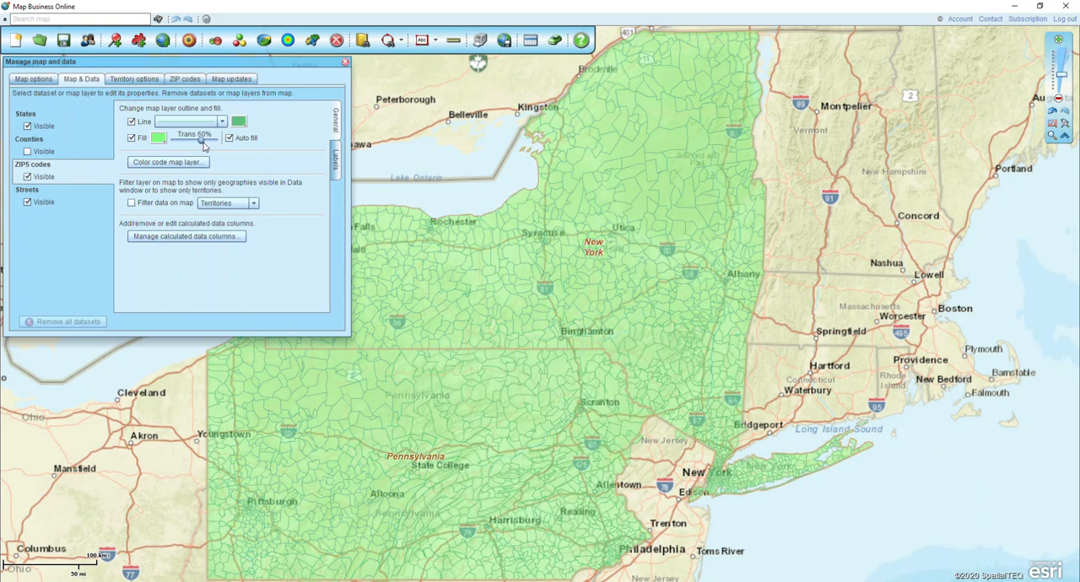
left_click(346, 61)
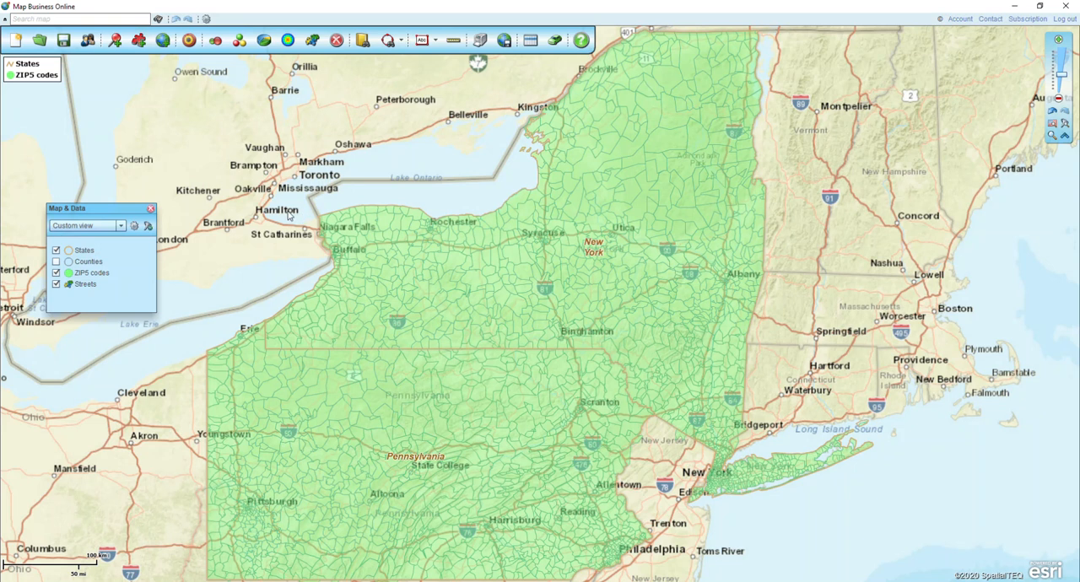
- Set up color coding for the ZIP5 codes layer by the demographic column Population (2019), keeping 5 color groups
left_click(313, 48)
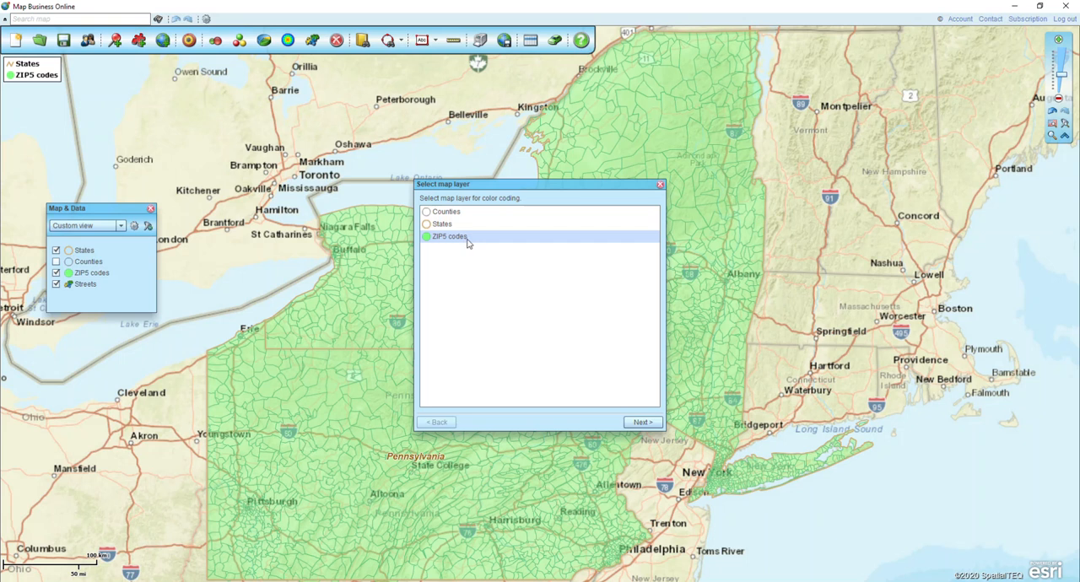
left_click(642, 422)
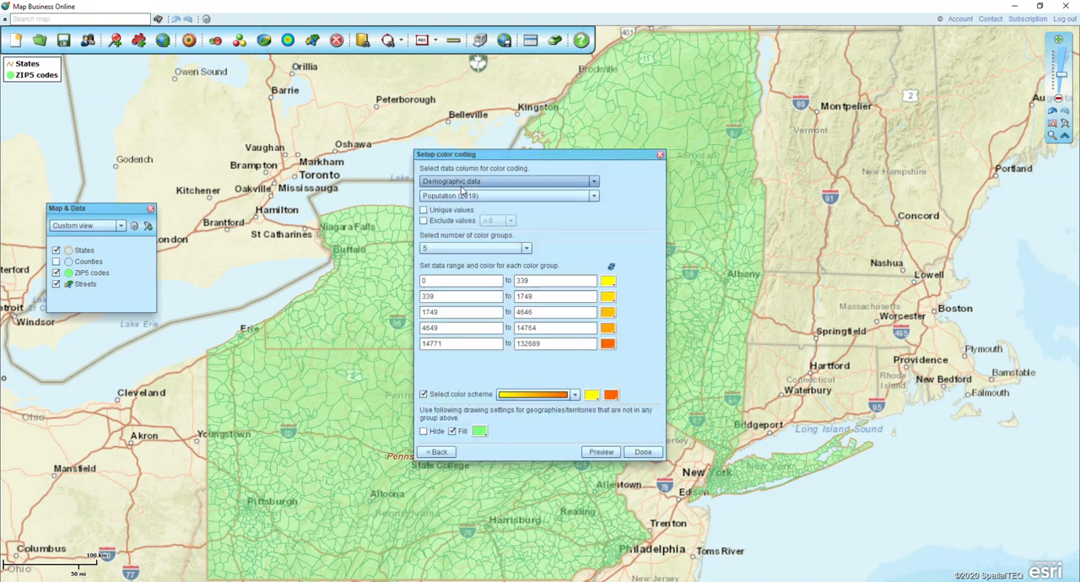
left_click(469, 183)
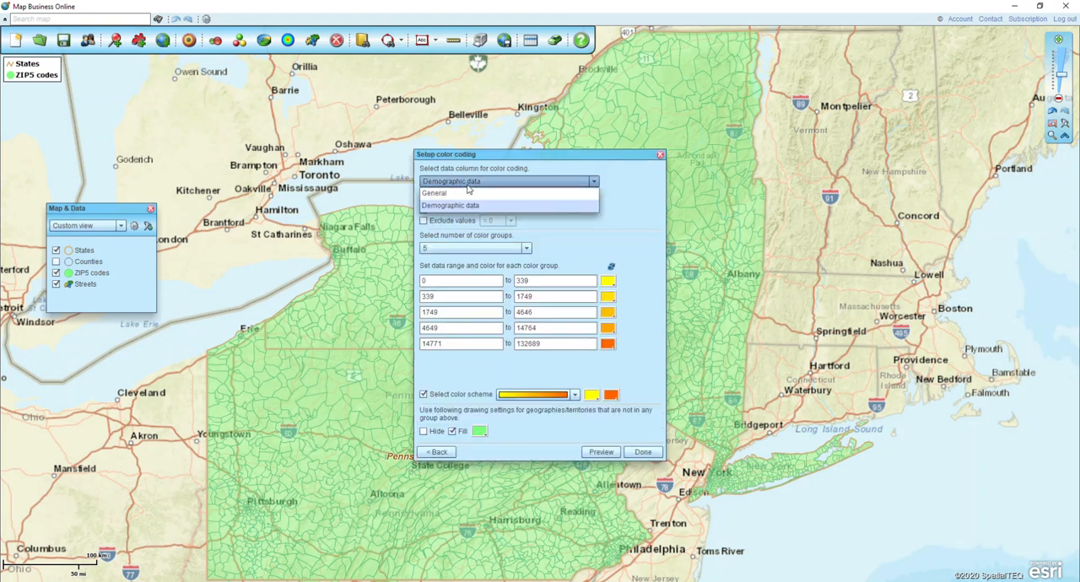
left_click(486, 205)
left_click(486, 199)
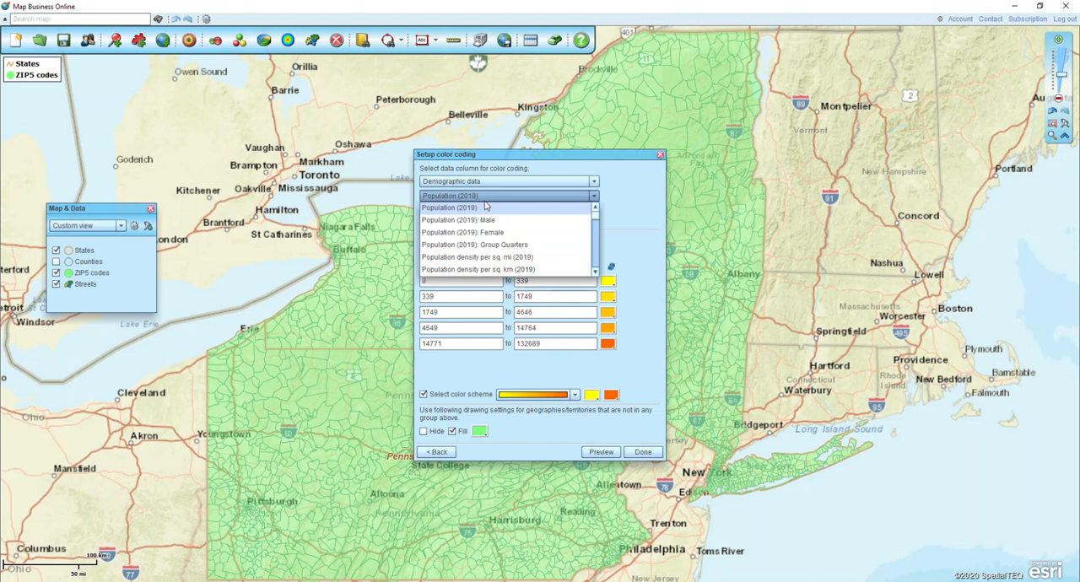
left_click(486, 207)
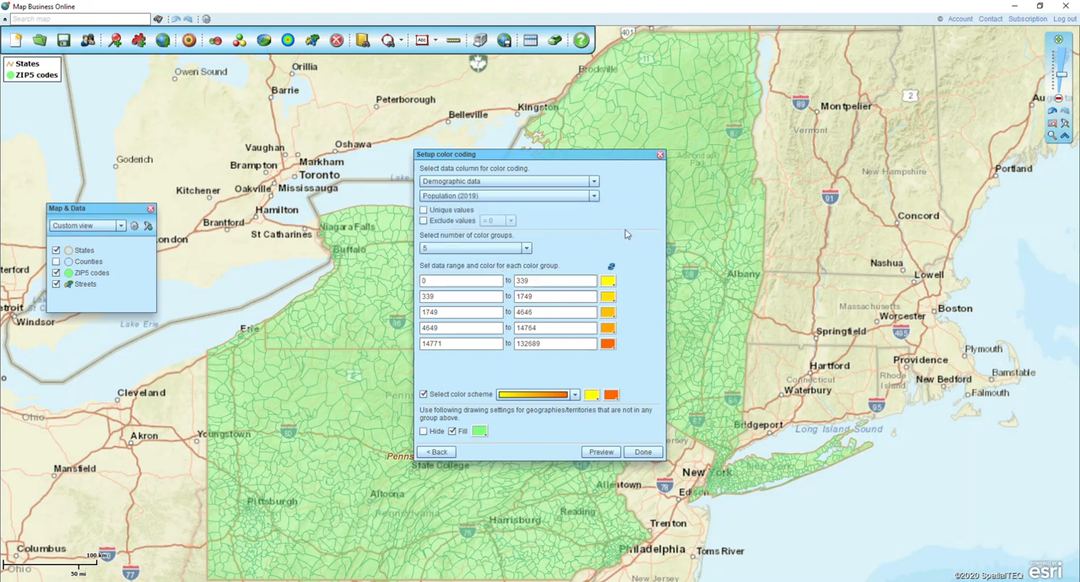
left_click(526, 249)
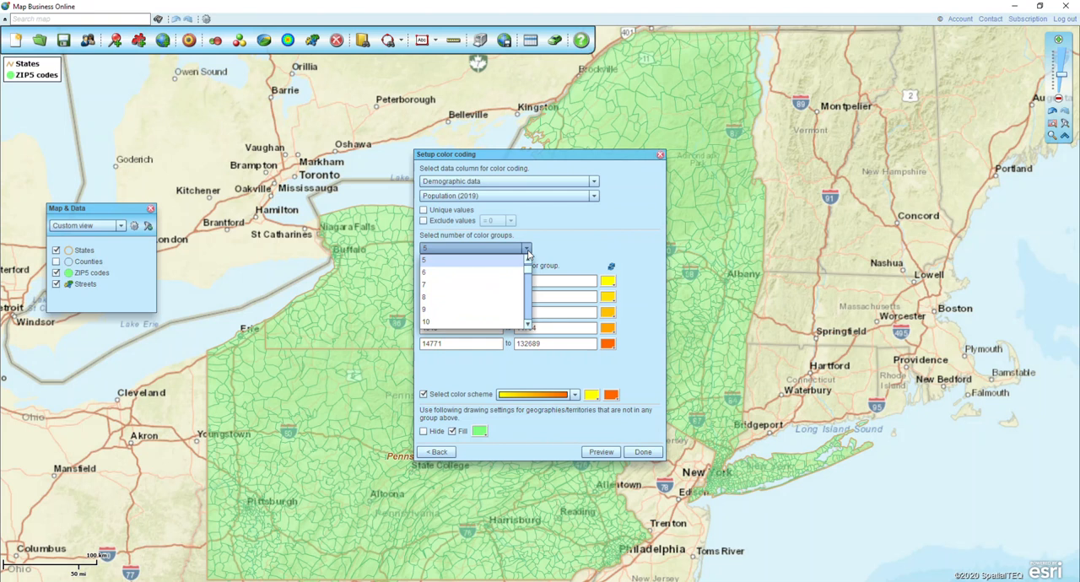
left_click(528, 252)
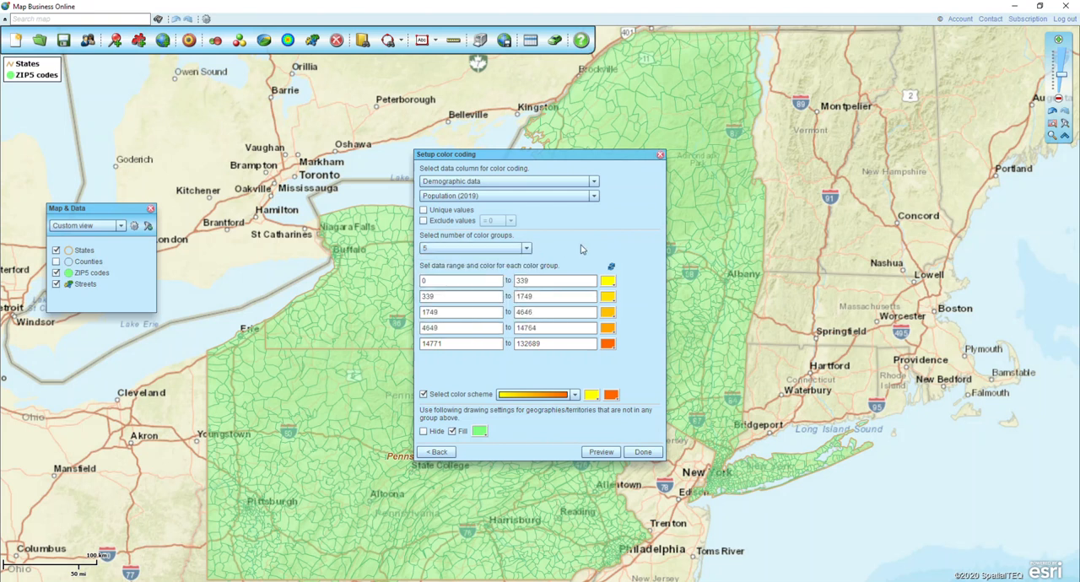
- Apply the multicolor scheme, then recolor the highest population group magenta (FF00FF) and the lowest group dark blue
left_click(553, 401)
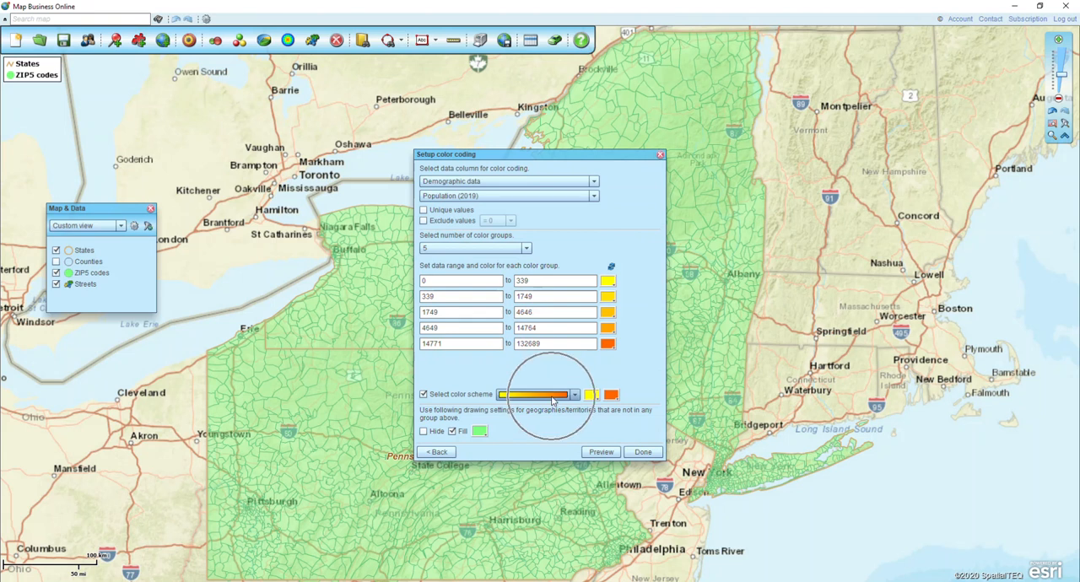
left_click(548, 415)
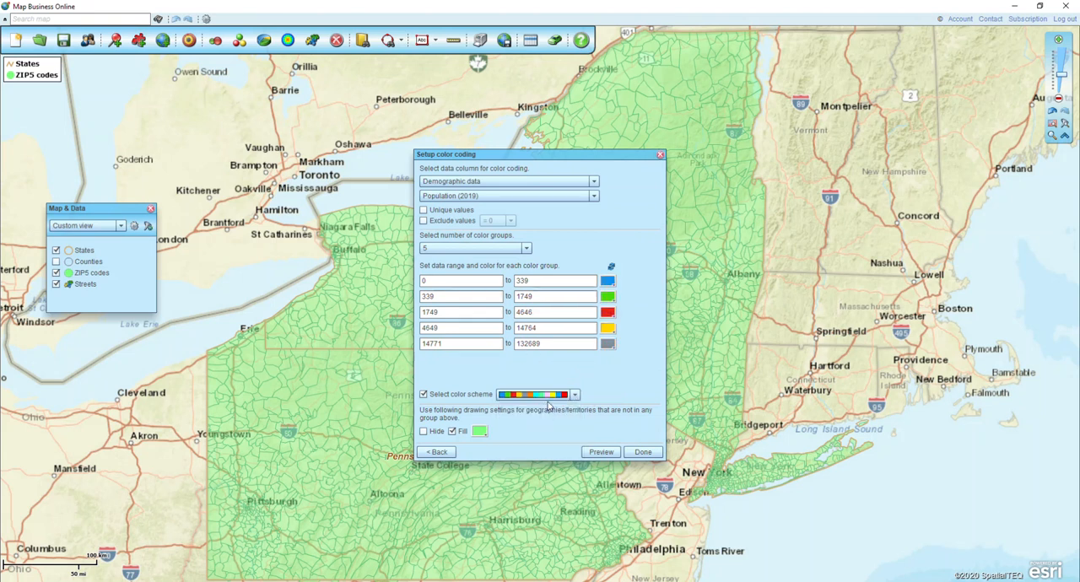
left_click(610, 344)
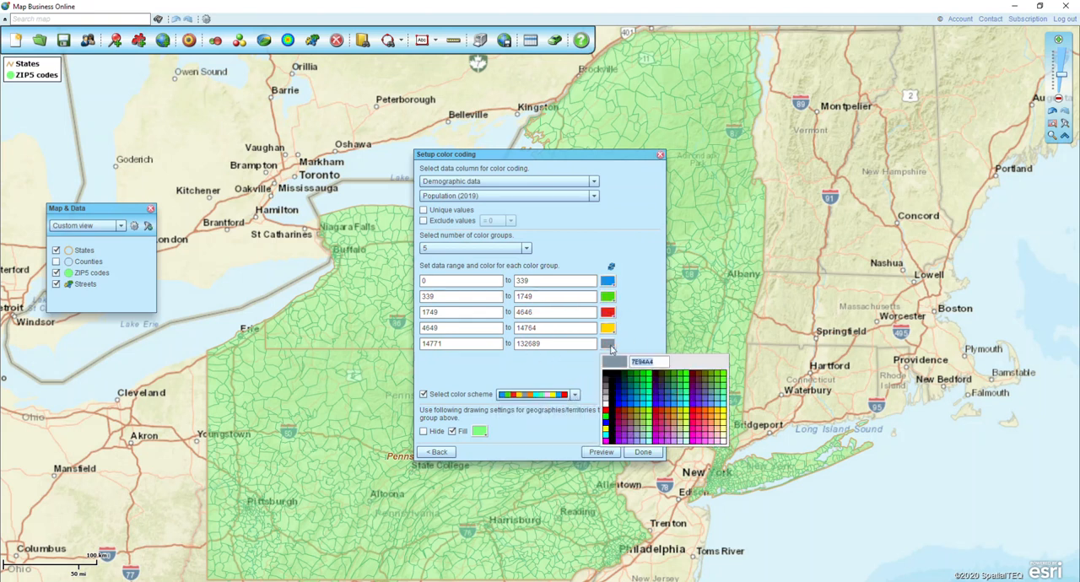
left_click(605, 440)
left_click(609, 281)
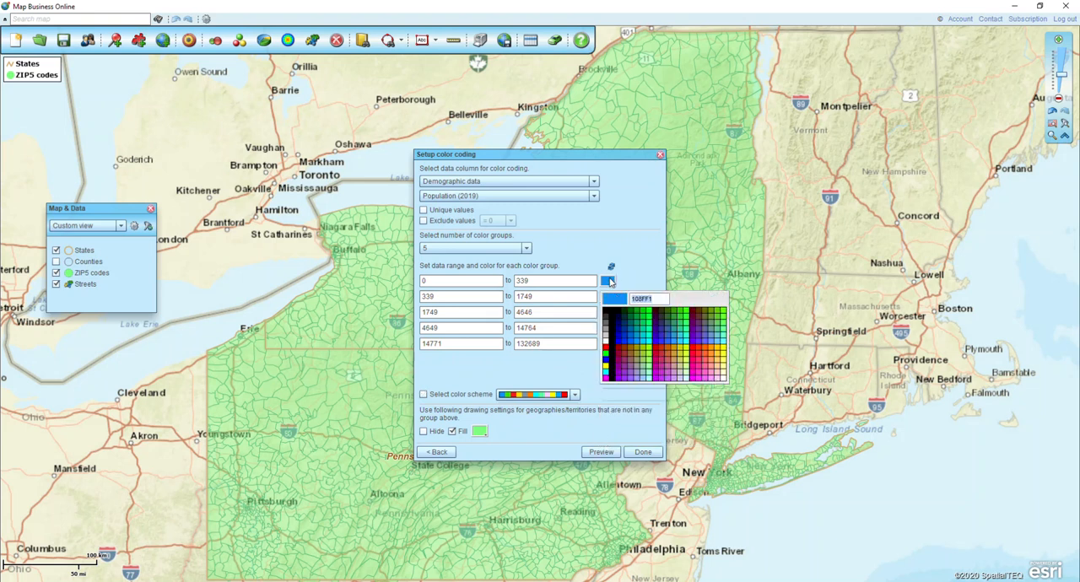
left_click(605, 358)
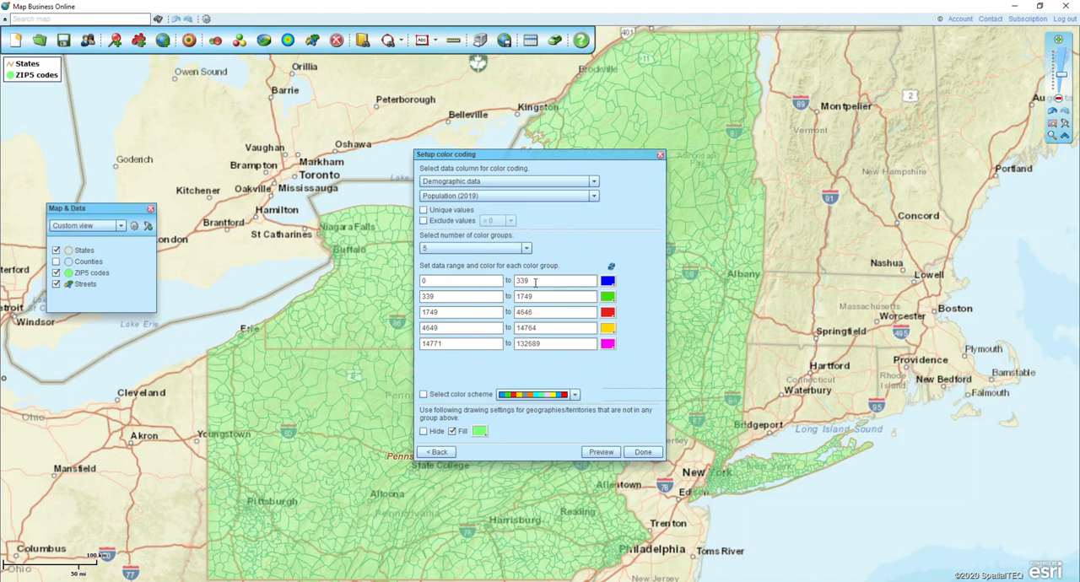
- End the fourth population range at 20000, start the fifth at 20001, and apply the color coding to the map
left_click_drag(546, 327, 492, 331)
type("20000")
left_click_drag(490, 344, 356, 353)
type("20001")
left_click(641, 451)
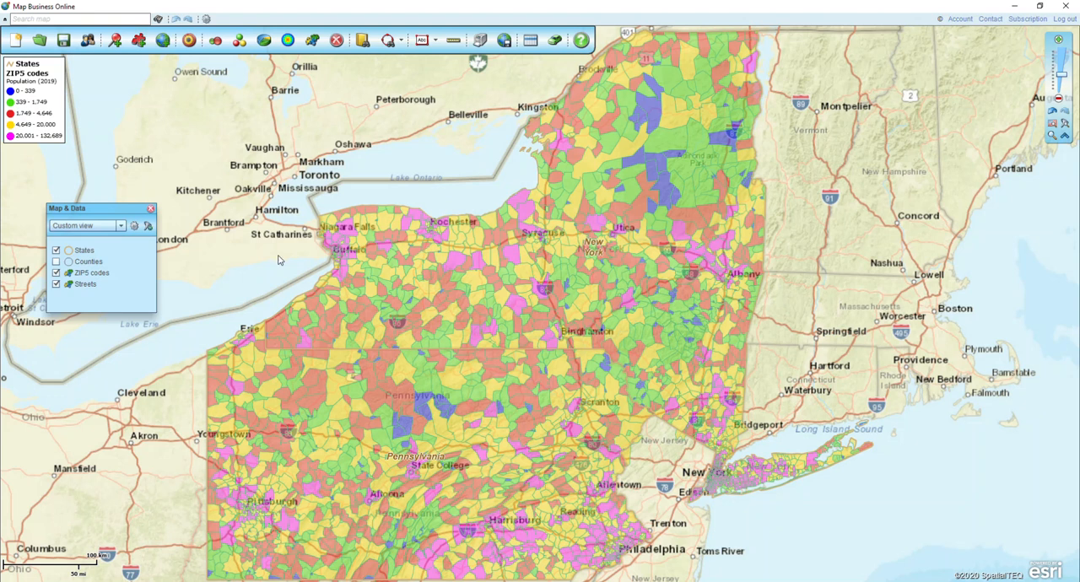
- Move the legend onto the map north of Lake Erie and set the ZIP5 codes layer's transparency to 20%
left_click_drag(18, 63, 216, 128)
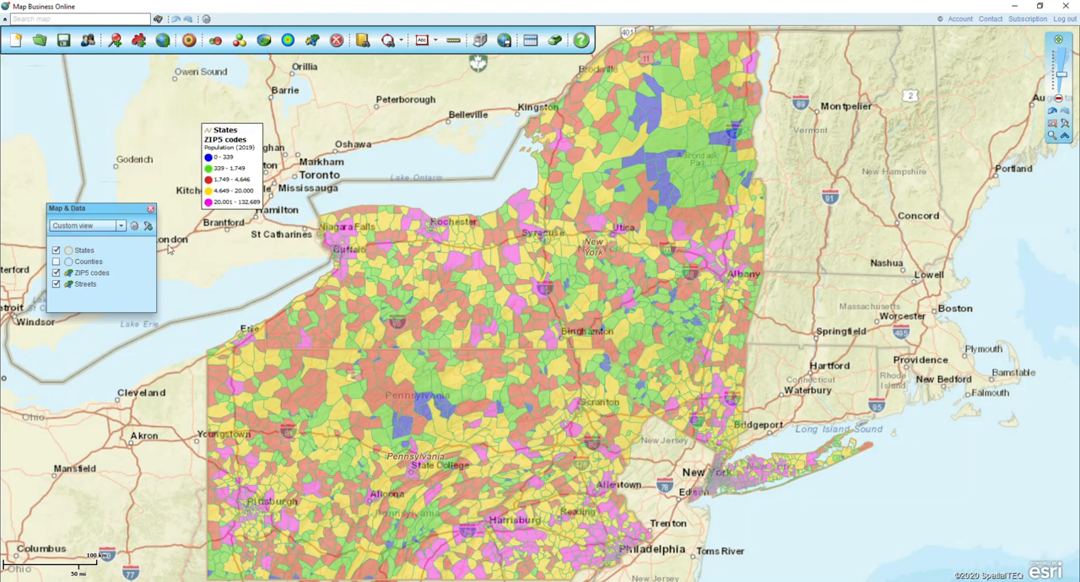
mouse_move(131, 275)
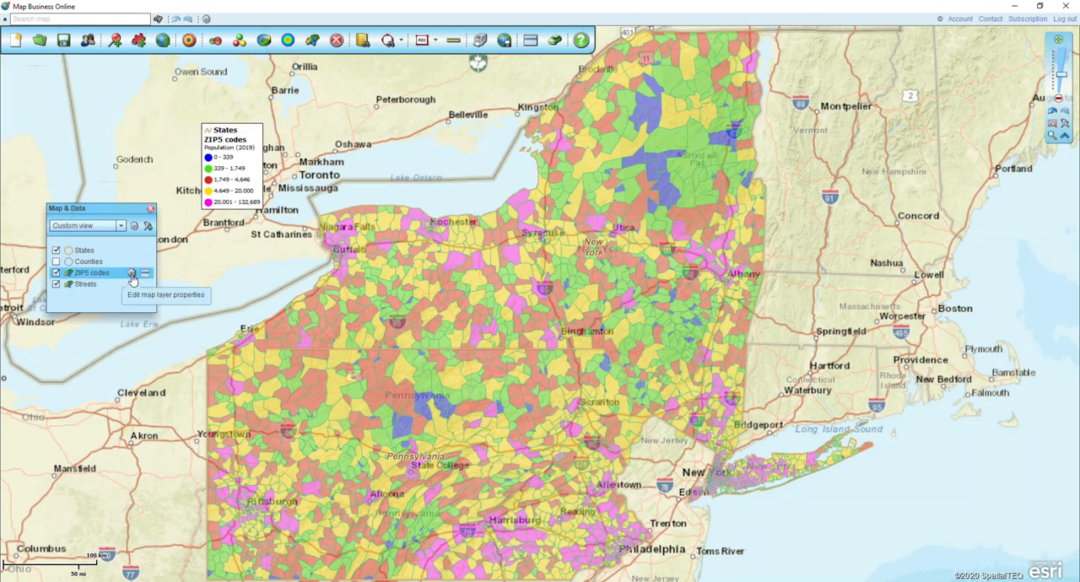
left_click(131, 275)
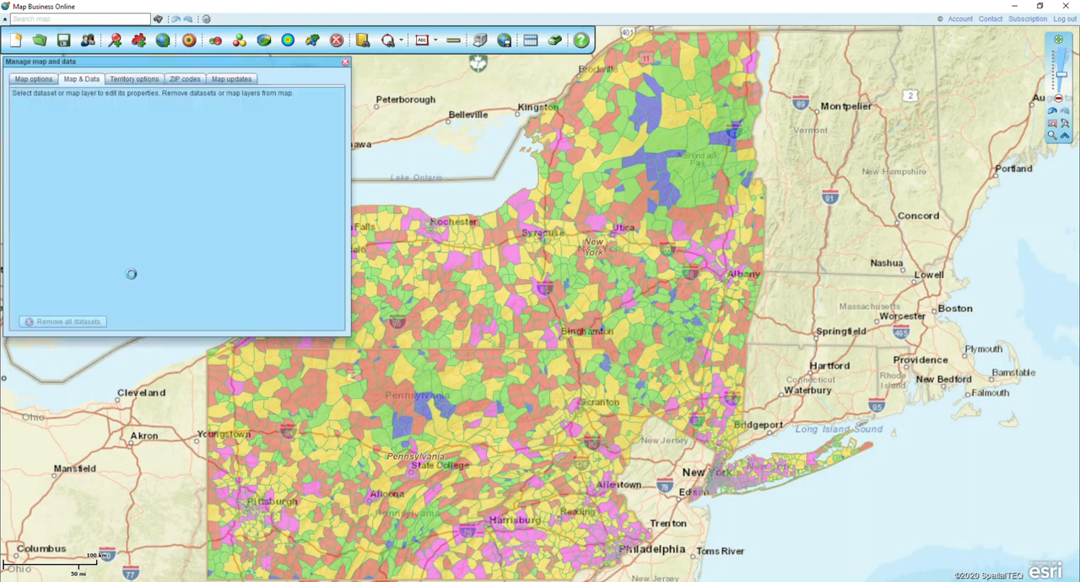
left_click_drag(195, 142, 181, 143)
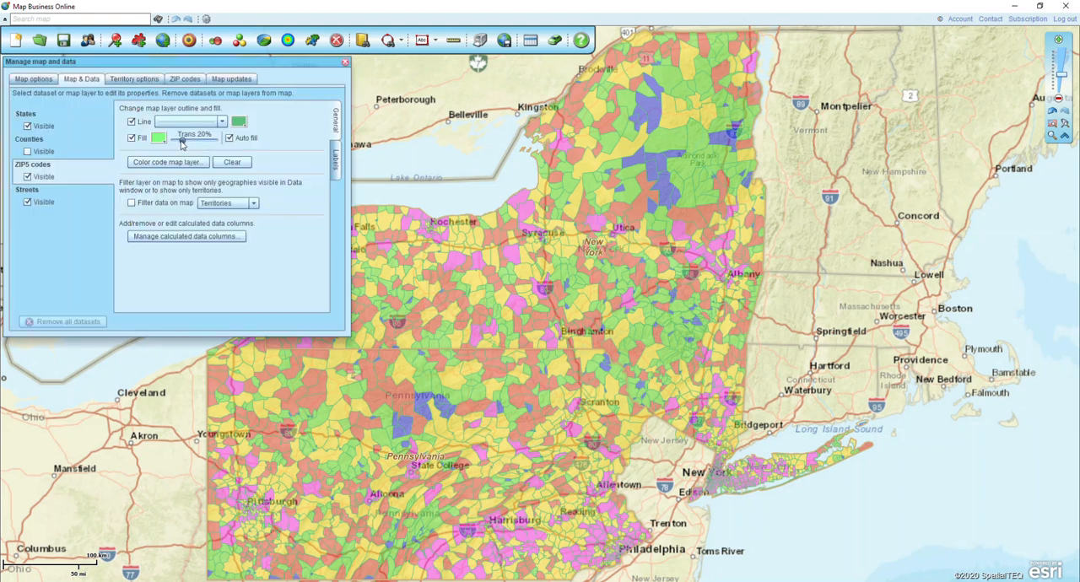
left_click(345, 62)
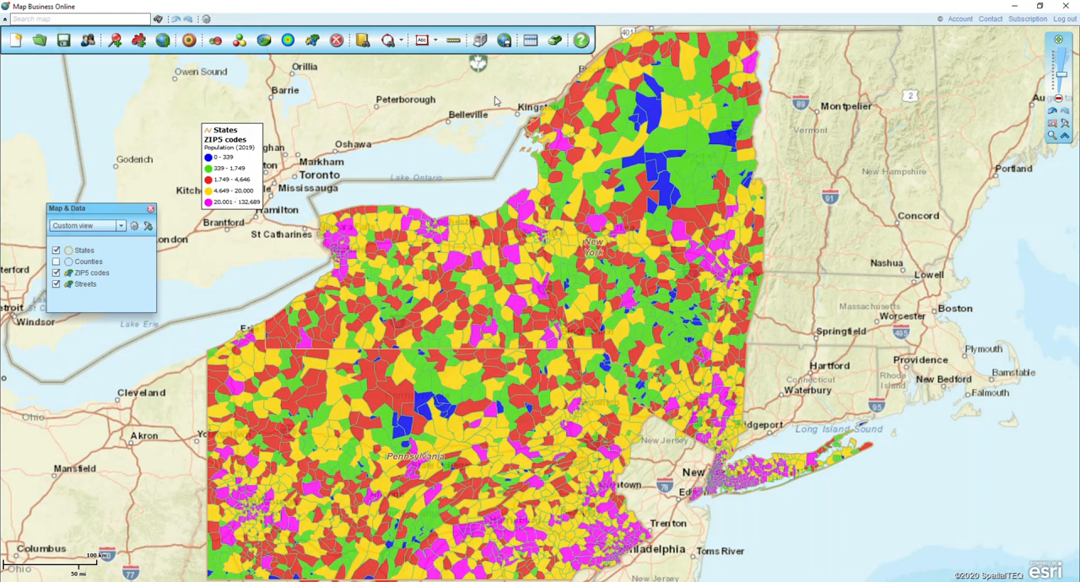
- Open the data table for the ZIP5 codes layer
left_click(531, 42)
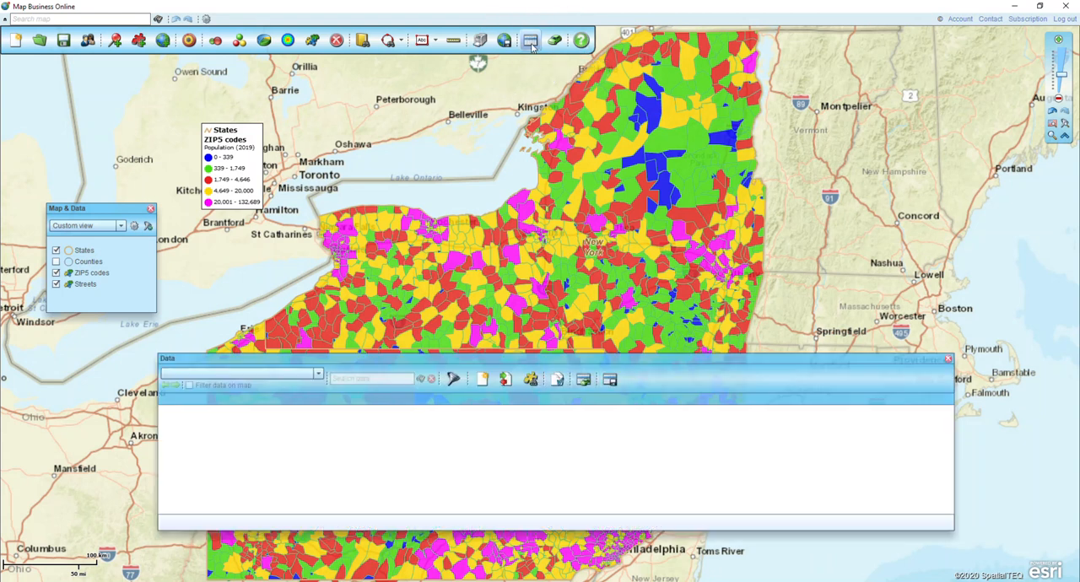
left_click(321, 376)
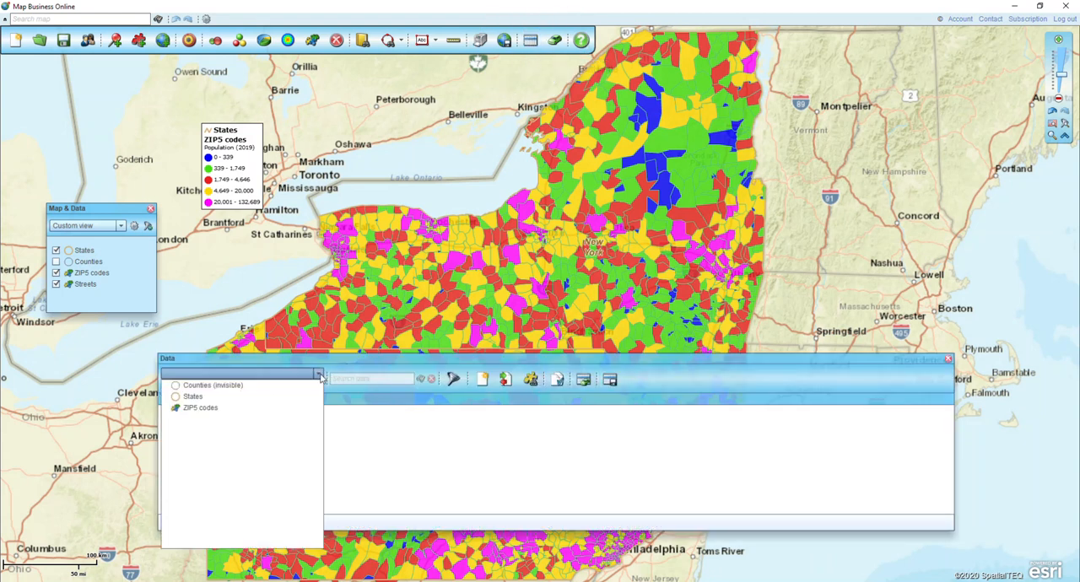
left_click(187, 408)
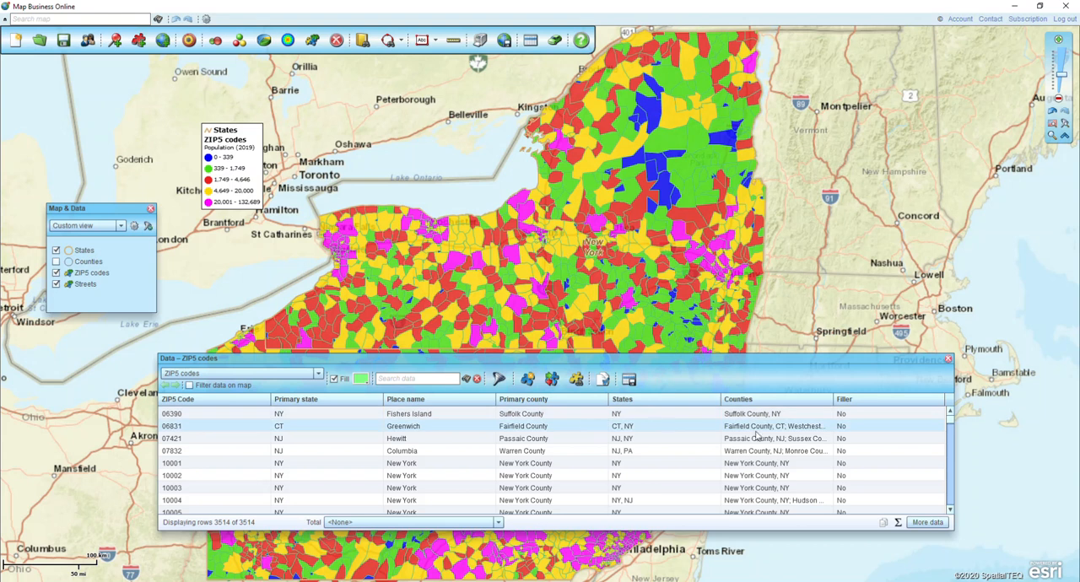
- Add the Population (2019) demographic column to the ZIP5 codes table and place it directly after ZIP5 Code
left_click(928, 523)
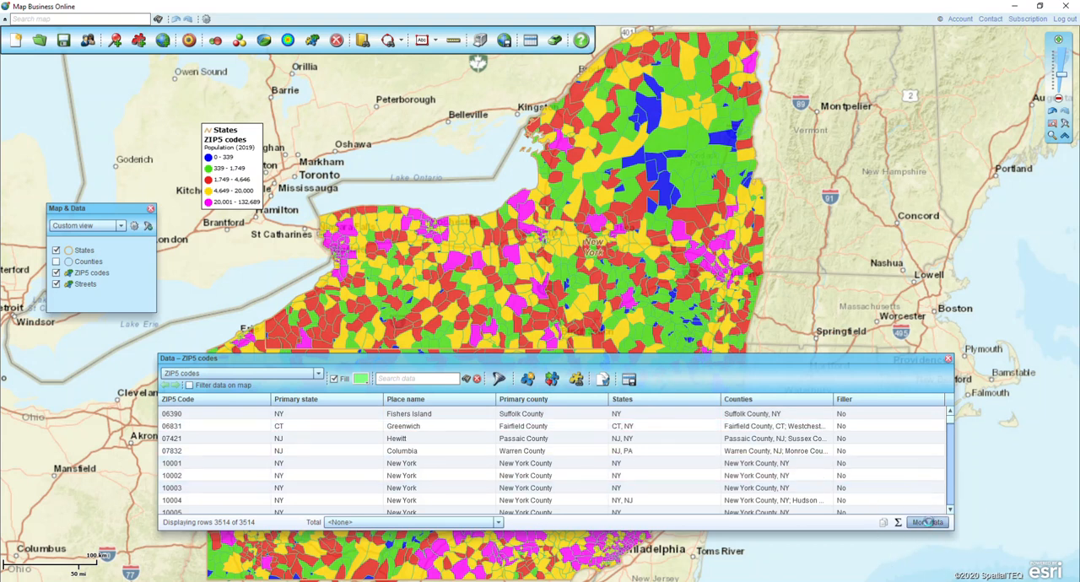
left_click(380, 255)
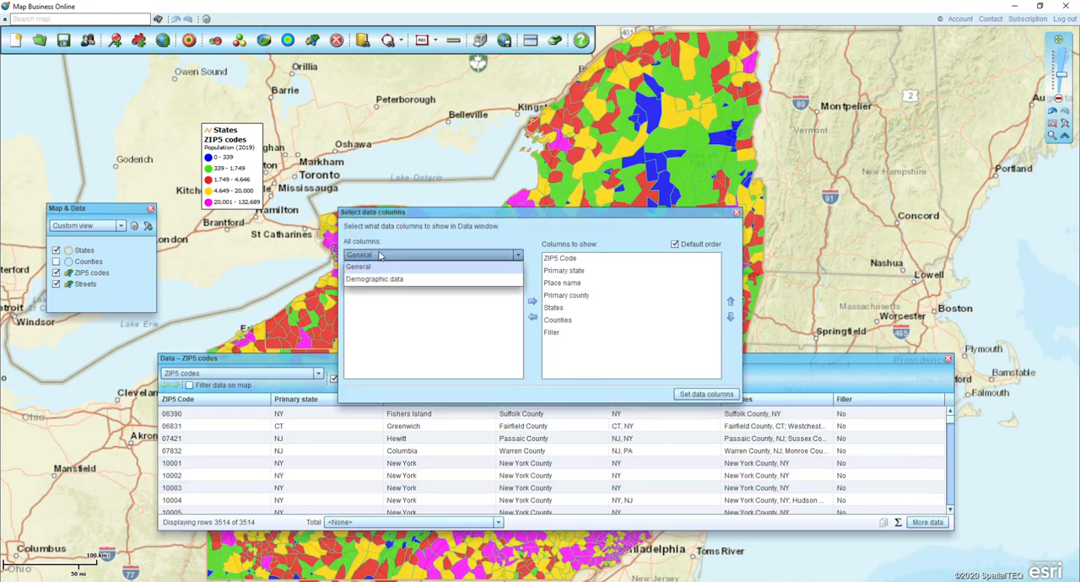
left_click(385, 279)
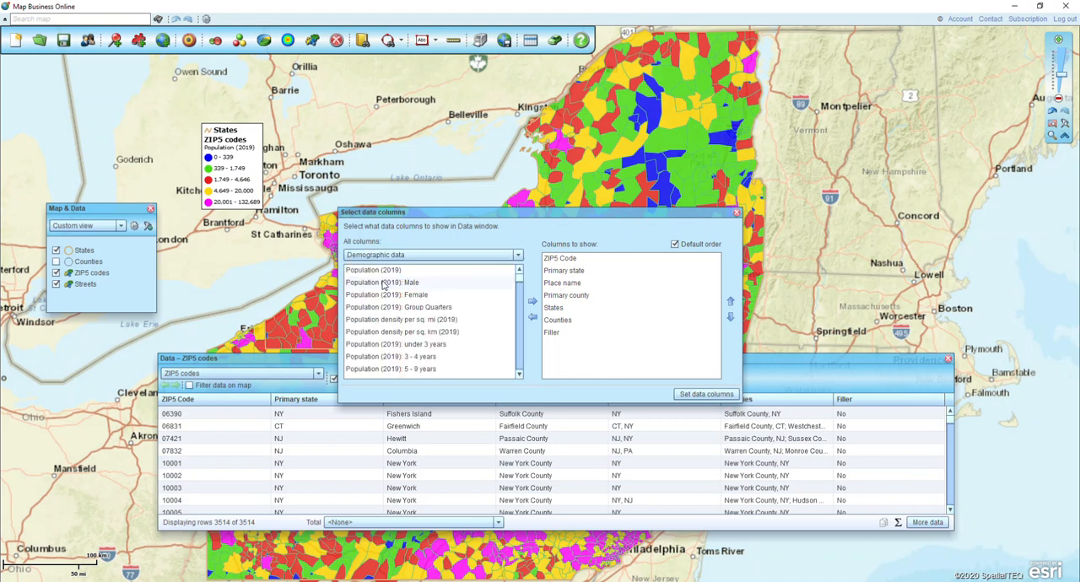
left_click(390, 272)
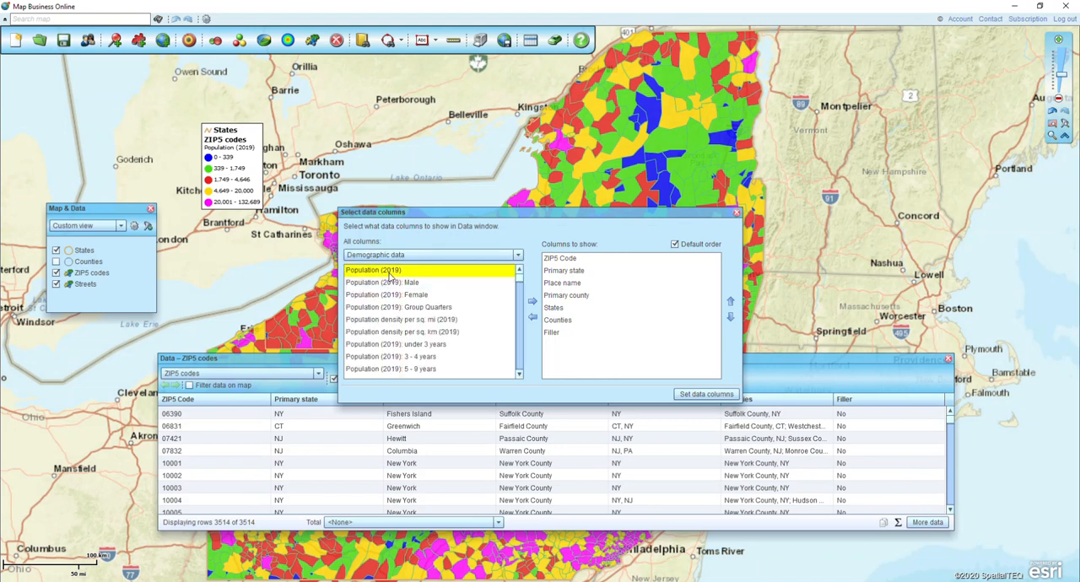
left_click(533, 302)
key("ctrl")
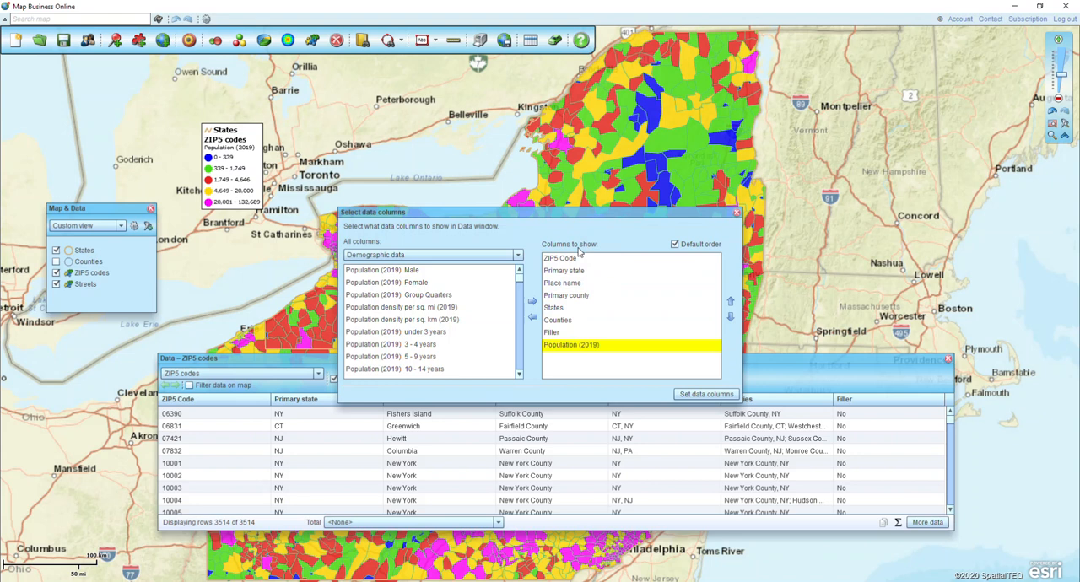
key("ctrl")
left_click(731, 302)
left_click(731, 302)
left_click(731, 302)
left_click(731, 302)
left_click(731, 302)
left_click(731, 303)
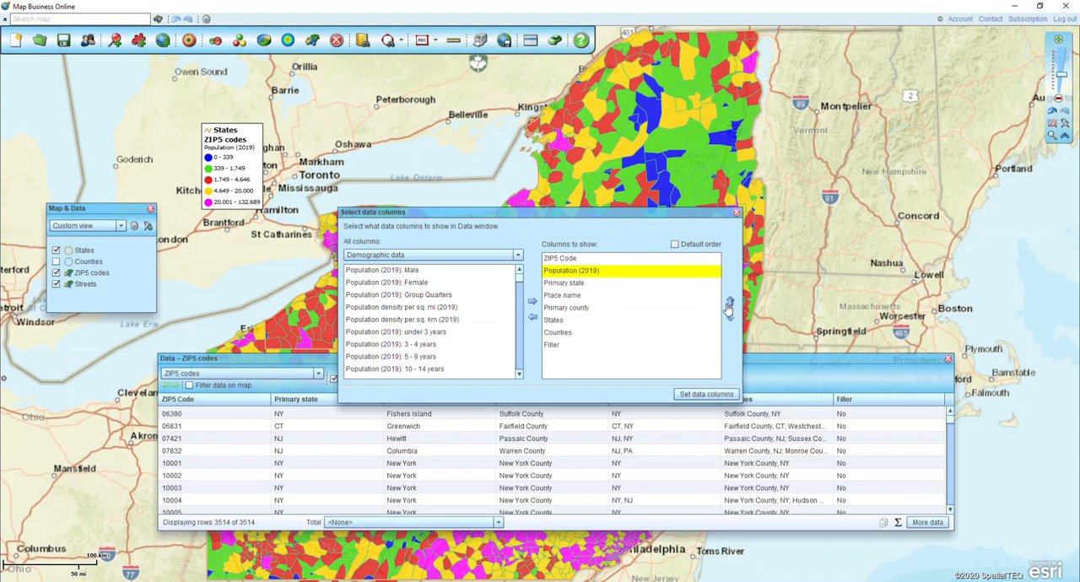
- Remove the States, Counties and Filler columns from the columns to show and apply the column selection
left_click(569, 347)
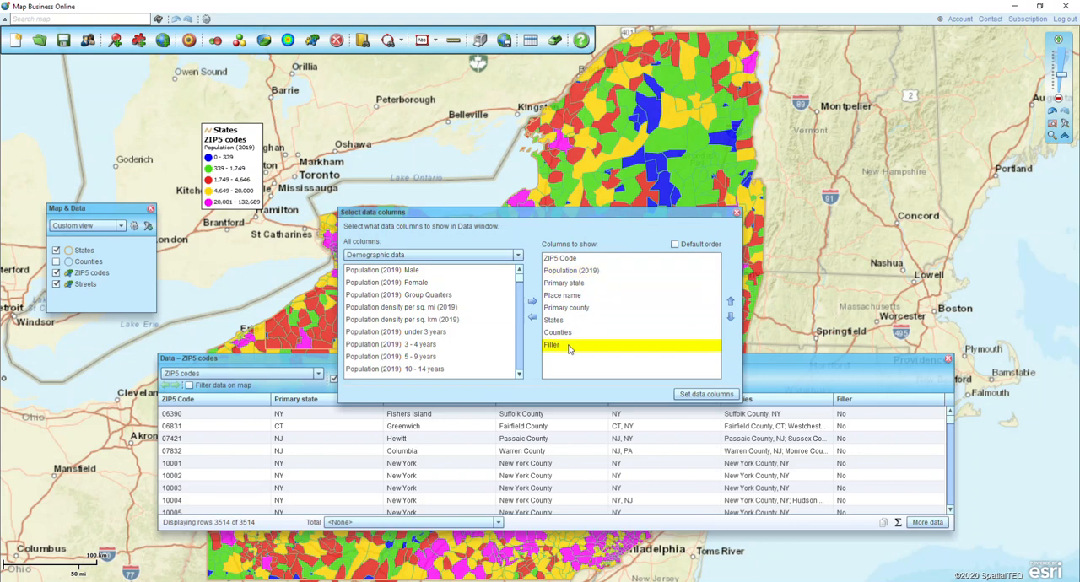
key("shift+Up")
key("shift+Up")
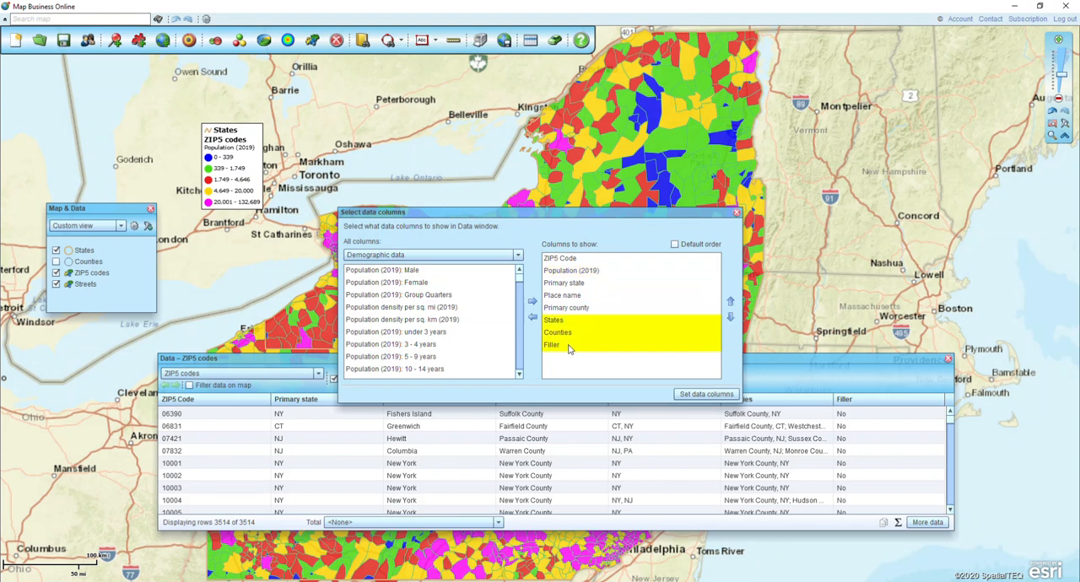
left_click(532, 318)
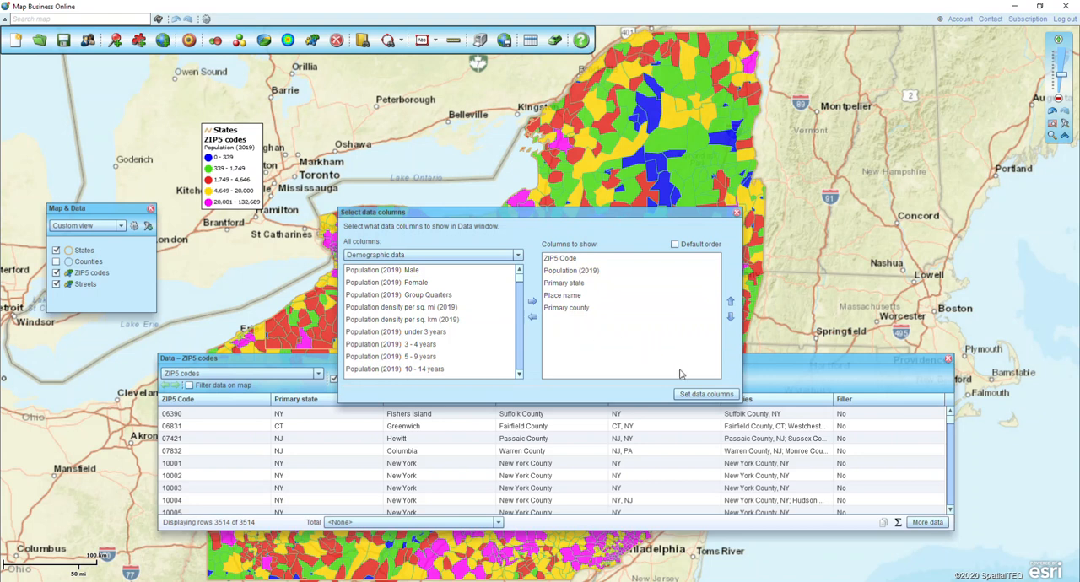
left_click(707, 394)
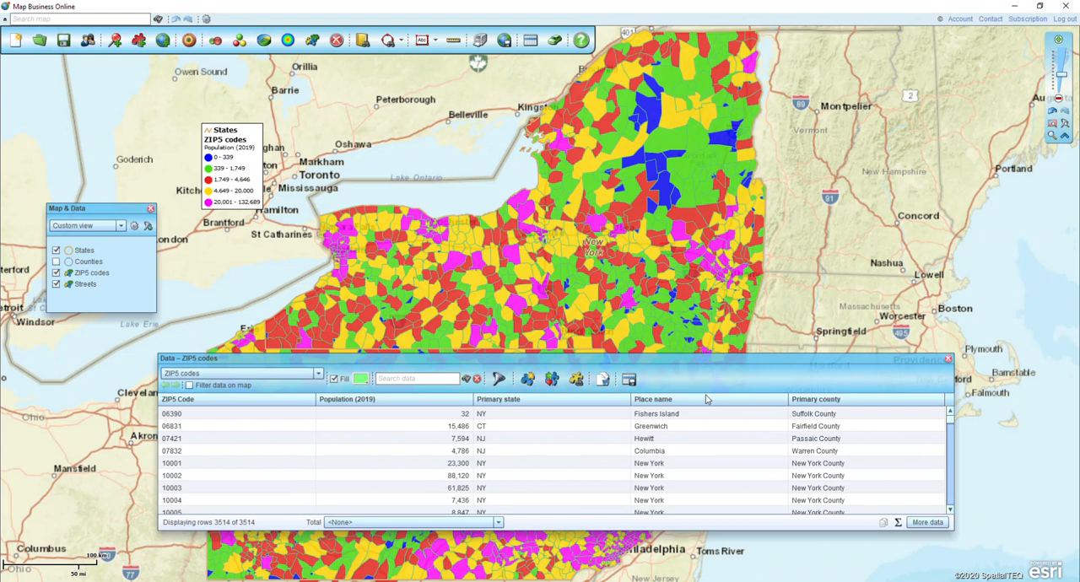
- Filter the ZIP5 codes data rows to Population (2019) greater than 20000
left_click(499, 383)
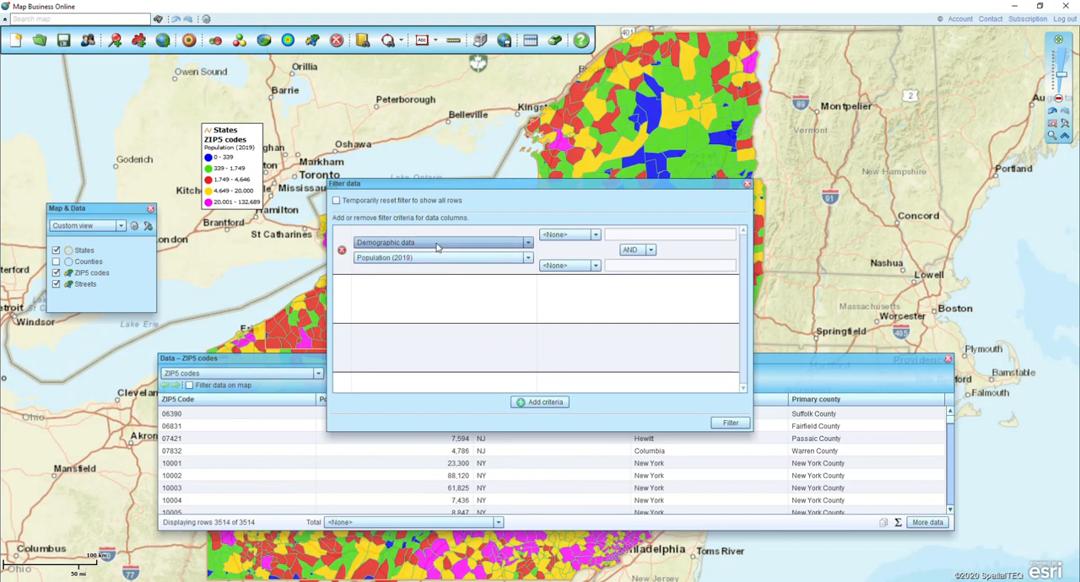
left_click(505, 258)
left_click(504, 259)
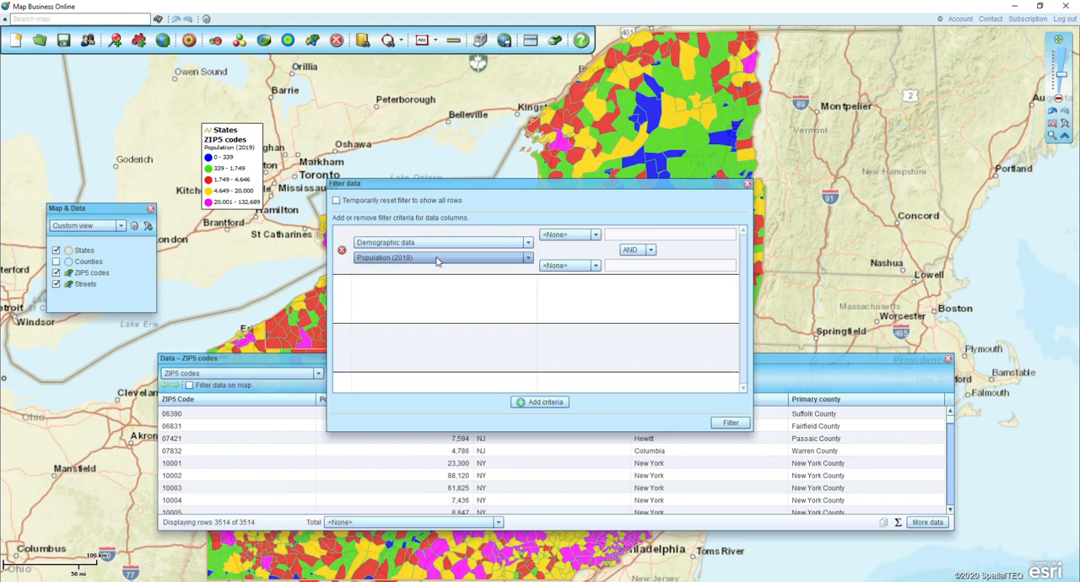
left_click(571, 235)
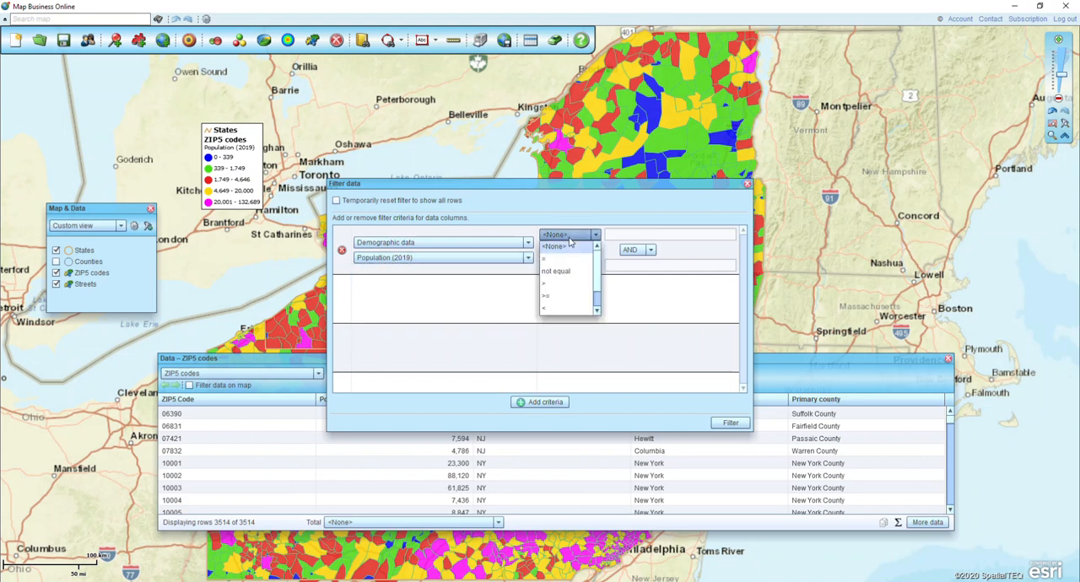
left_click(547, 288)
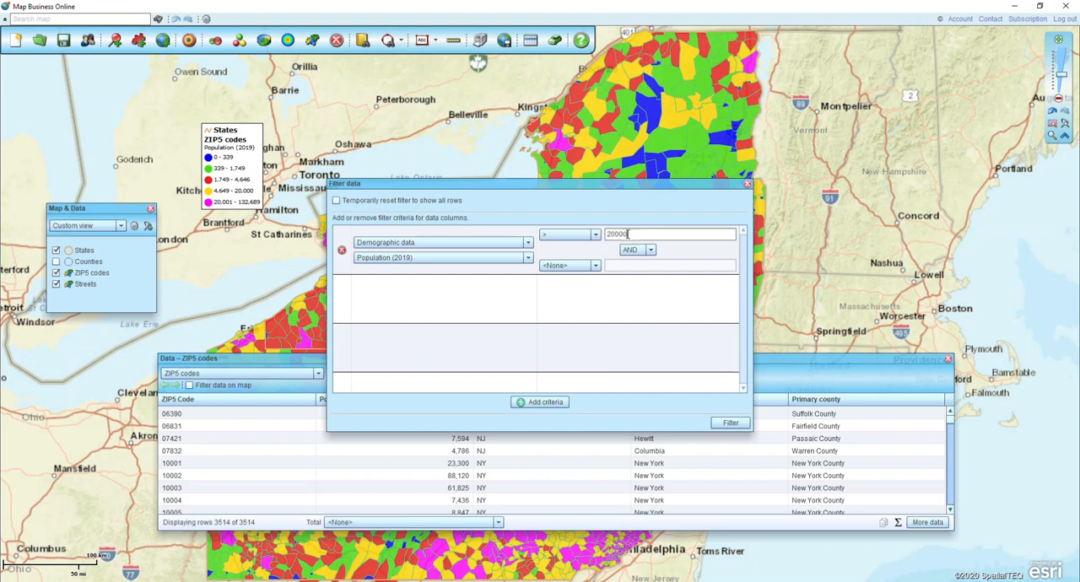
left_click(730, 424)
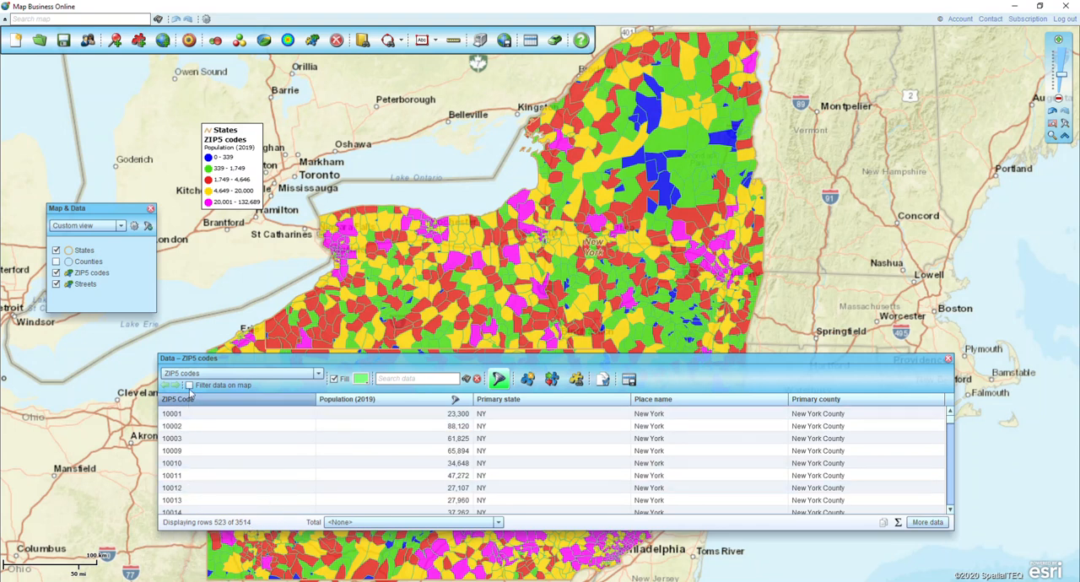
- Limit the map layer to the filtered ZIP codes and move the data window lower to uncover more of the map
left_click(189, 385)
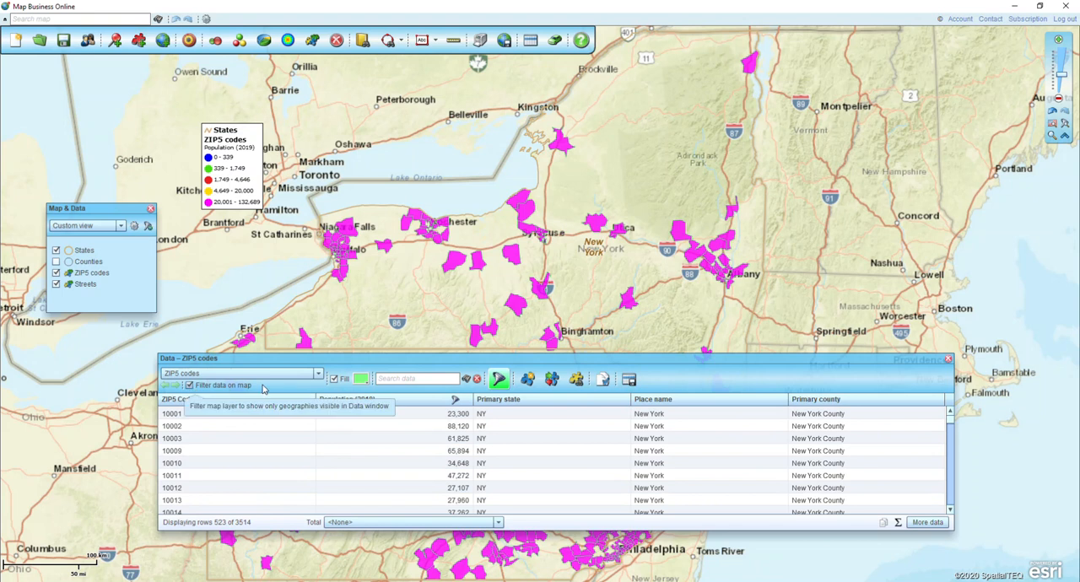
left_click_drag(639, 364, 659, 402)
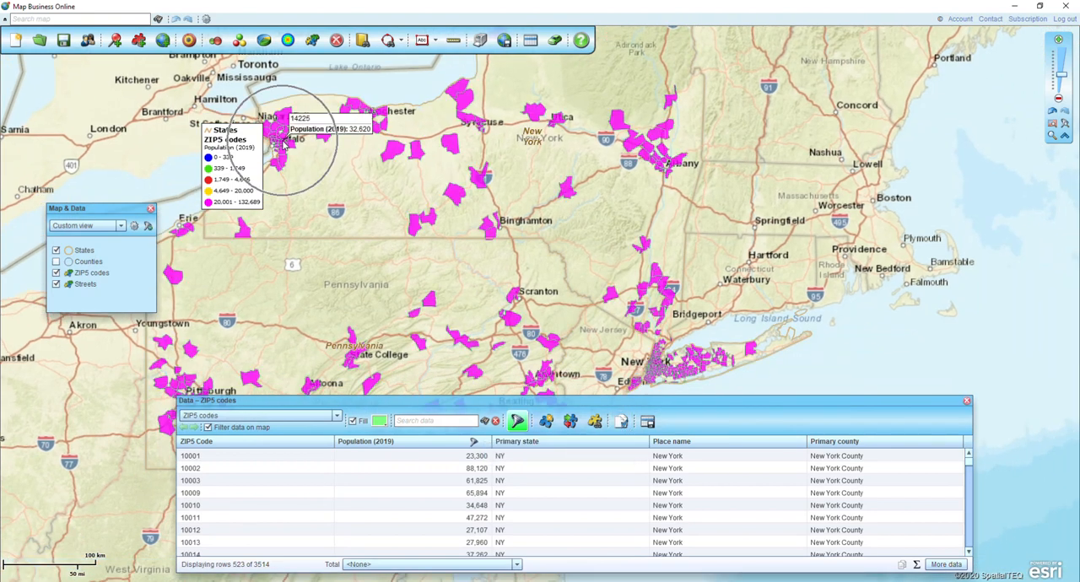
mouse_move(662, 369)
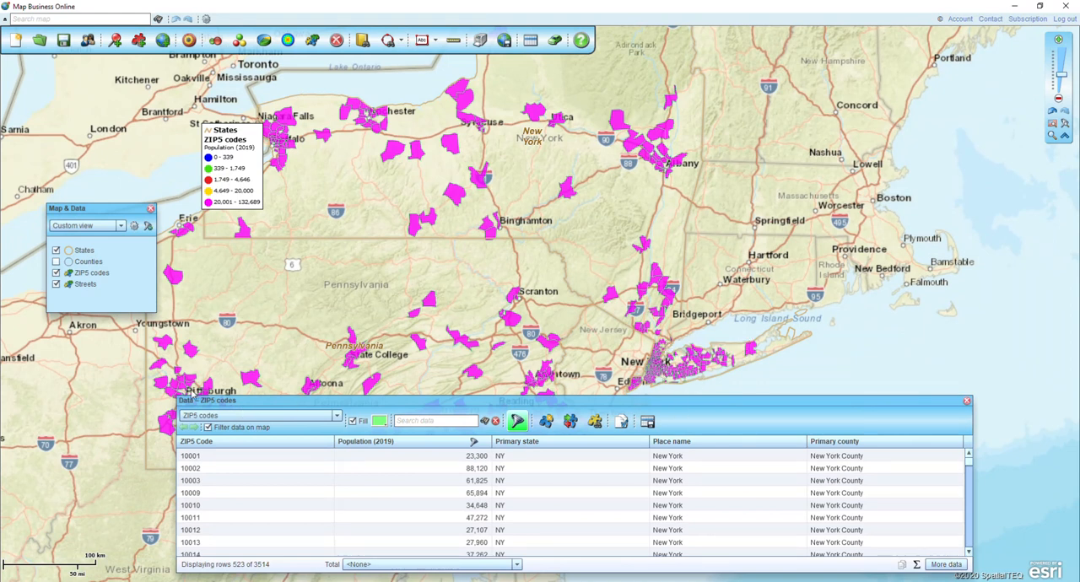
- Change the population filter threshold to 30000 and update the map layer to match the filtered rows
left_click(517, 421)
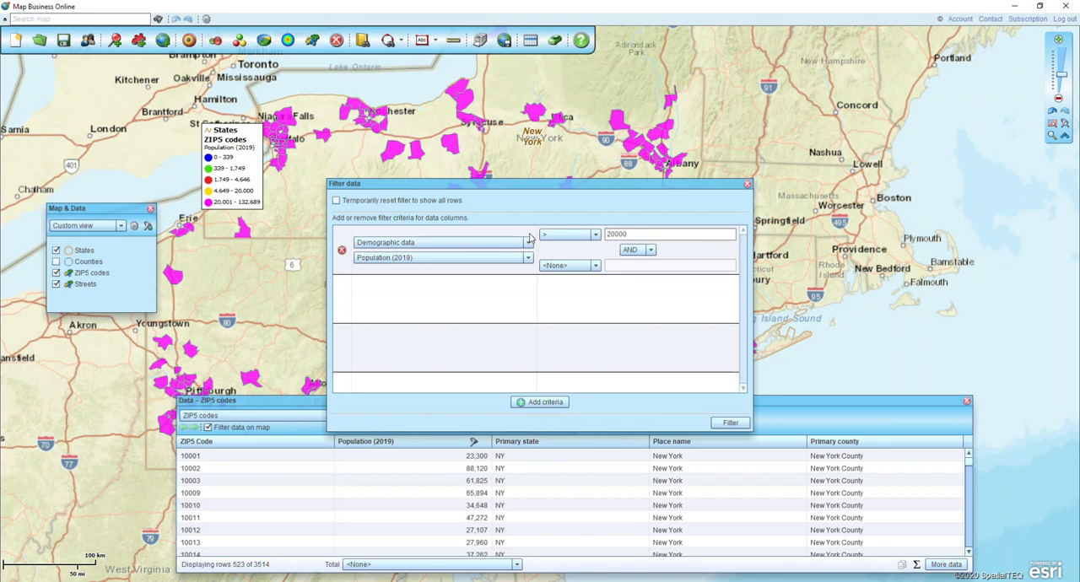
left_click_drag(671, 237, 559, 237)
type("30000")
left_click(726, 423)
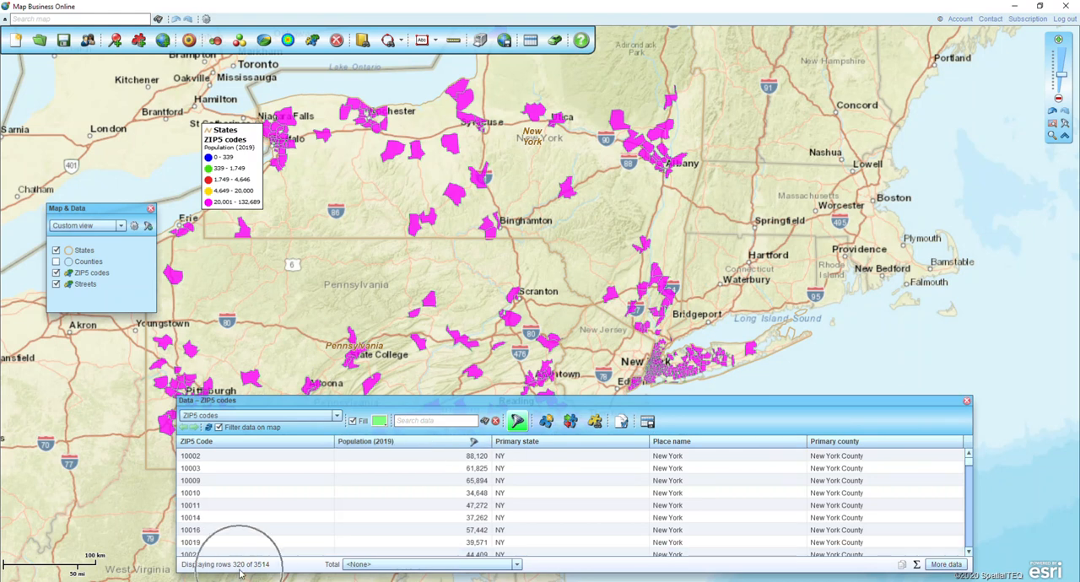
left_click(207, 428)
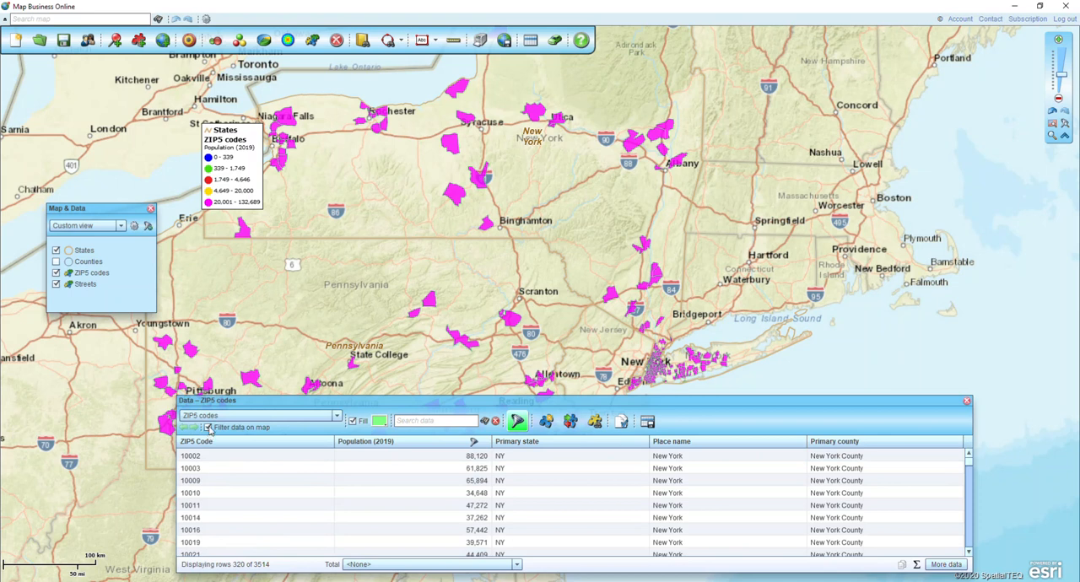
- Close the data window and check the 2019 population of a ZIP code at Pittsburgh on the map
left_click(966, 401)
left_click_drag(398, 469, 554, 417)
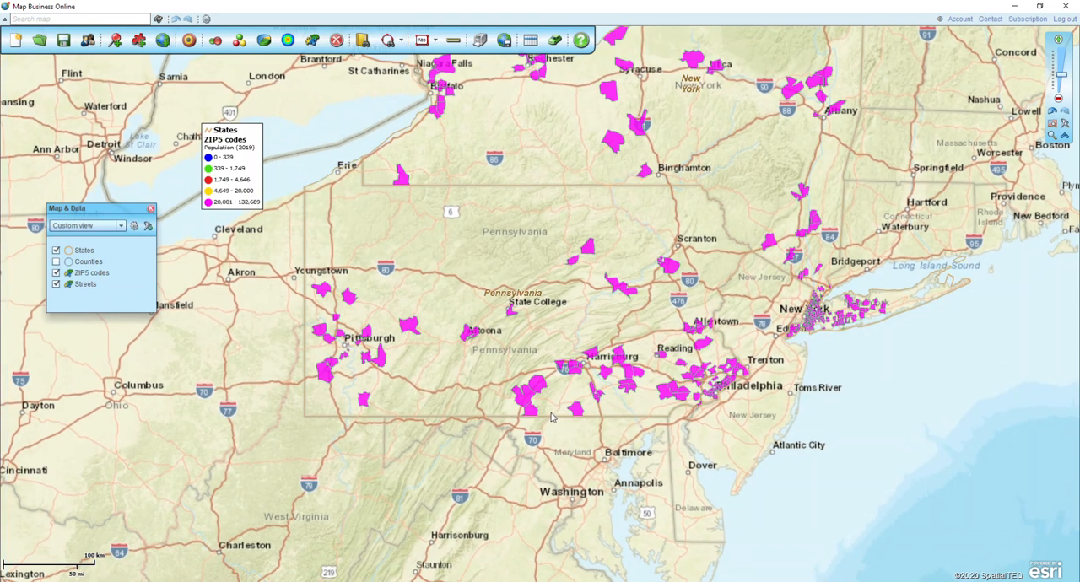
key("ctrl")
key("ctrl")
mouse_move(349, 341)
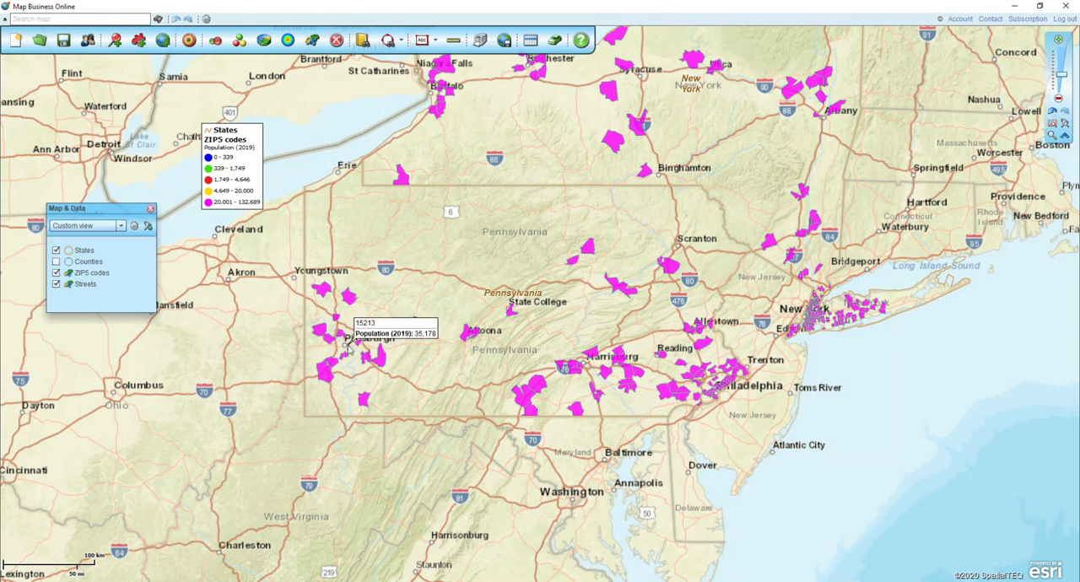
key("ctrl")
- Locate "pittsburg, pa" on the map, add a circle with a 25 mi radius around it, and fit the circle in view
left_click(53, 18)
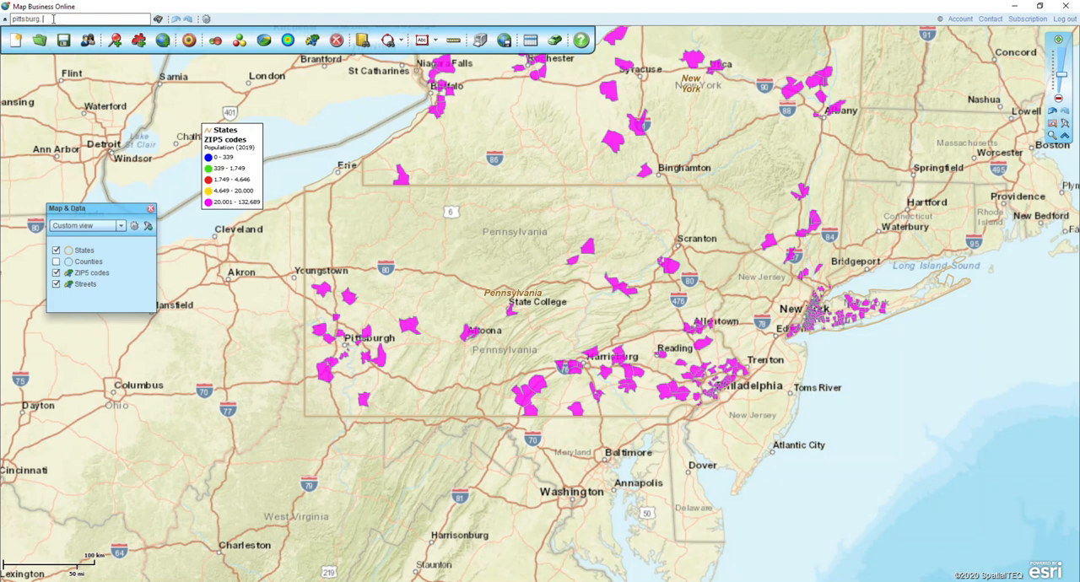
left_click(157, 19)
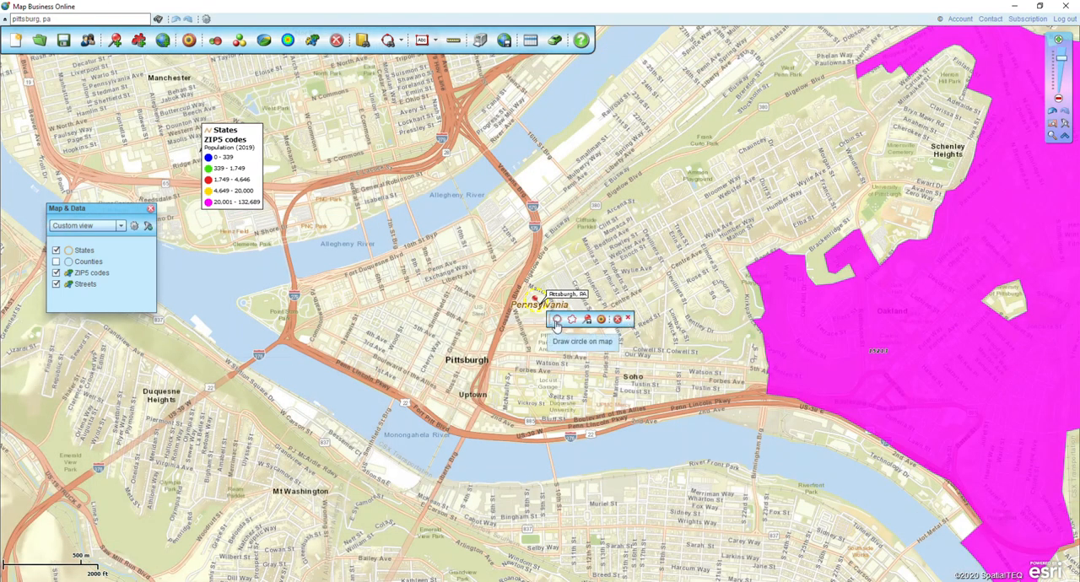
left_click(556, 322)
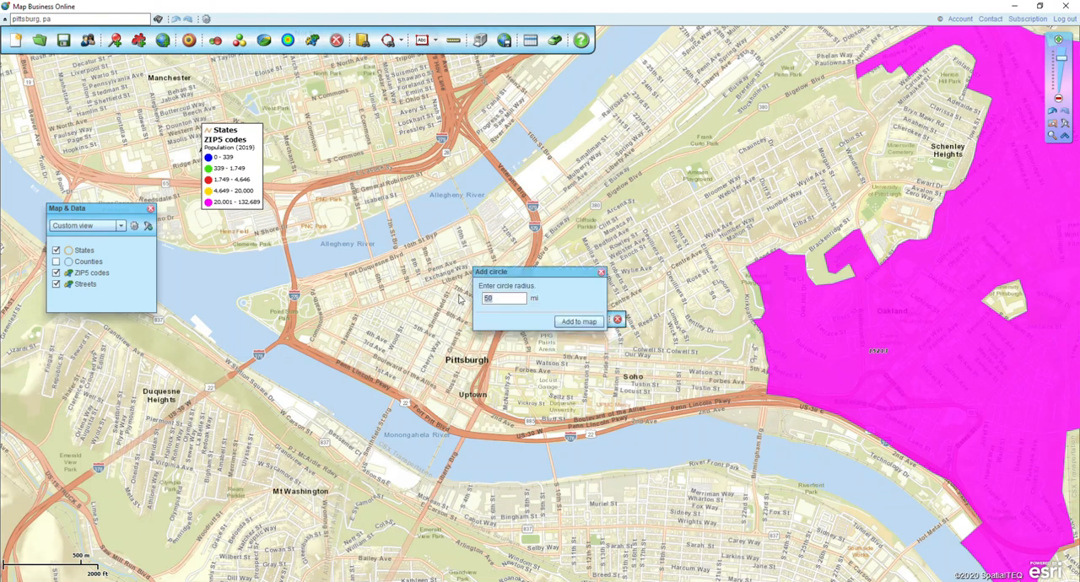
left_click(579, 322)
left_click(769, 221)
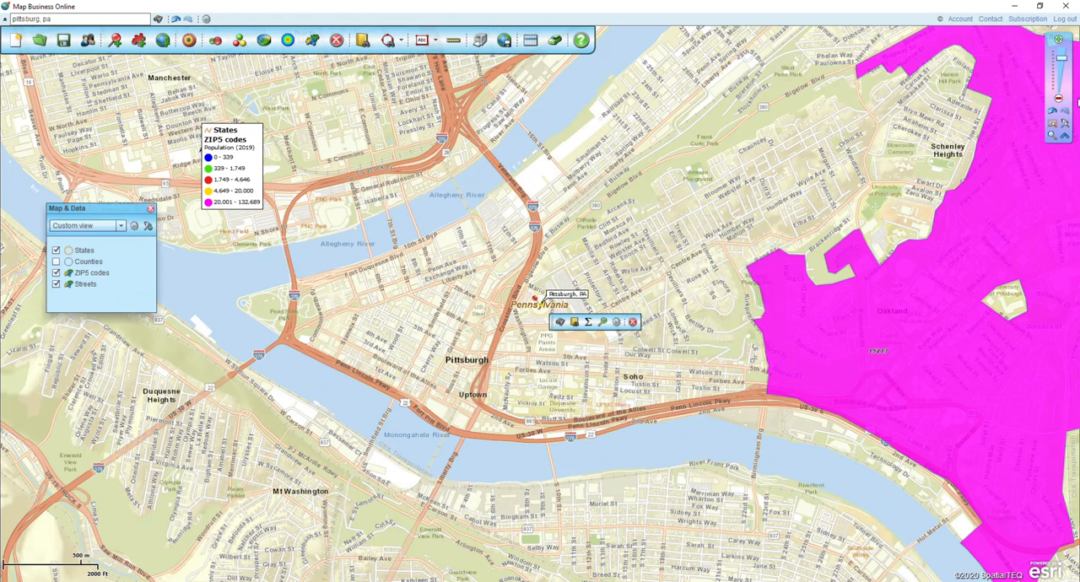
left_click(602, 323)
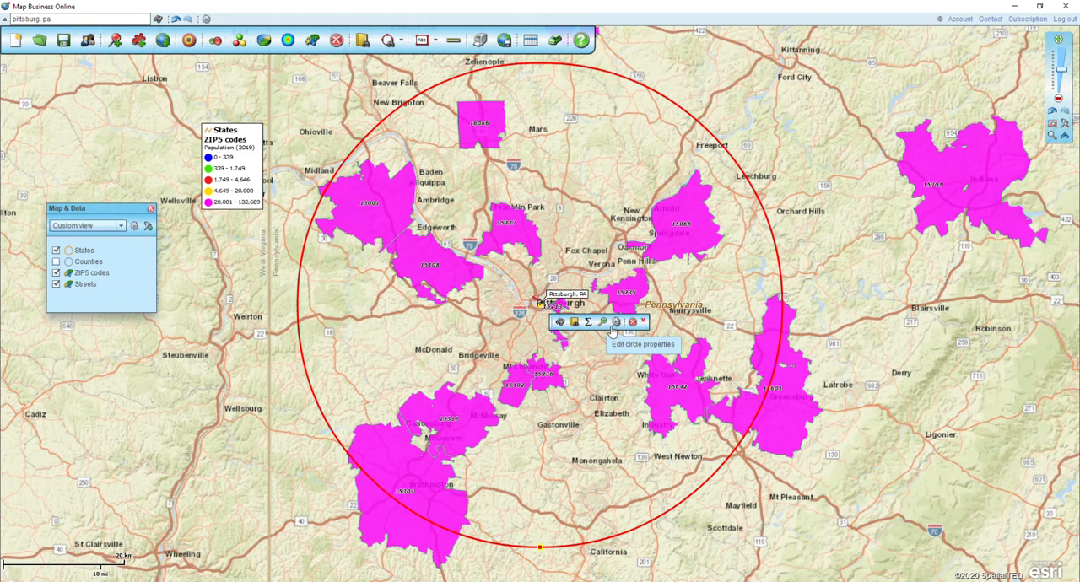
- Create a new territory named "Pittsburg Area 25 miles" from the ZIP5 codes found within the circle
left_click(559, 324)
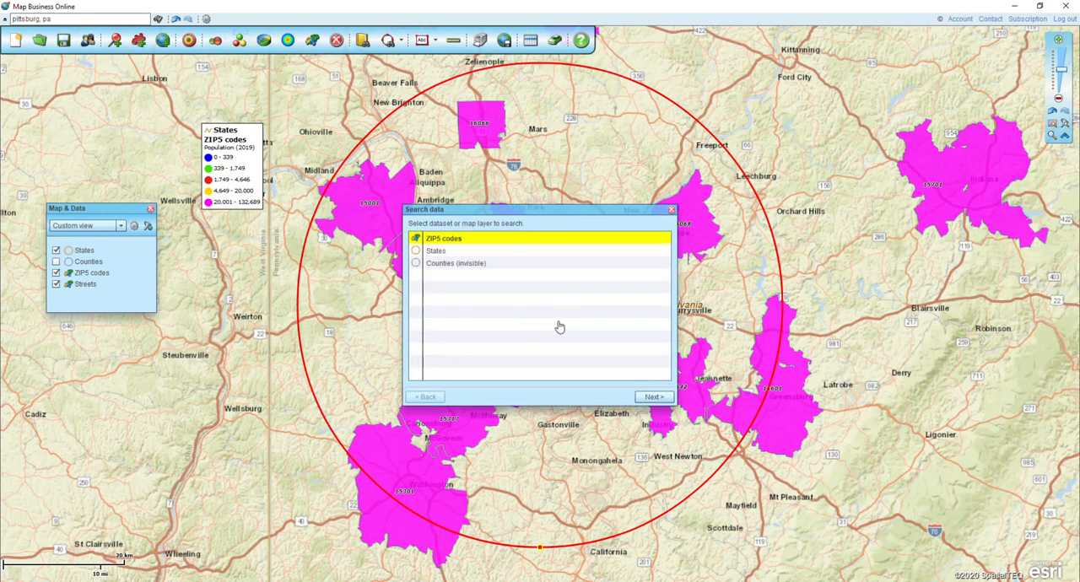
left_click(482, 239)
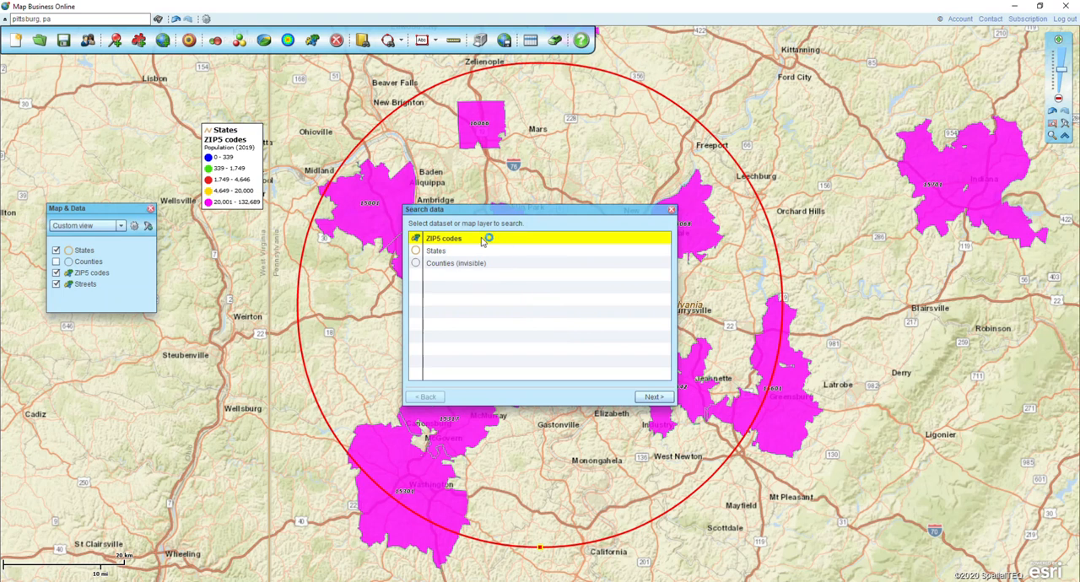
left_click(651, 397)
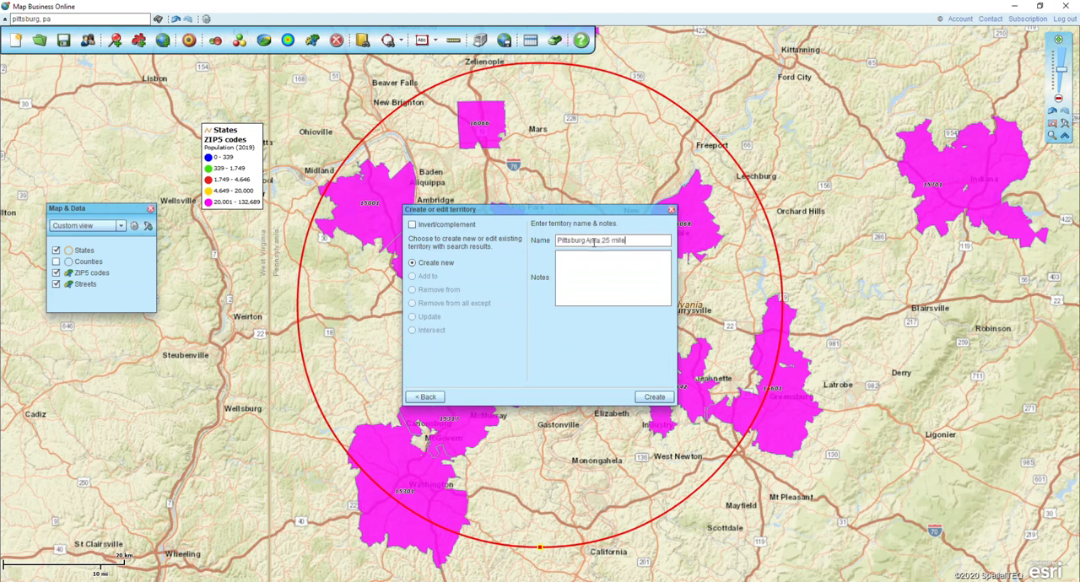
left_click(655, 397)
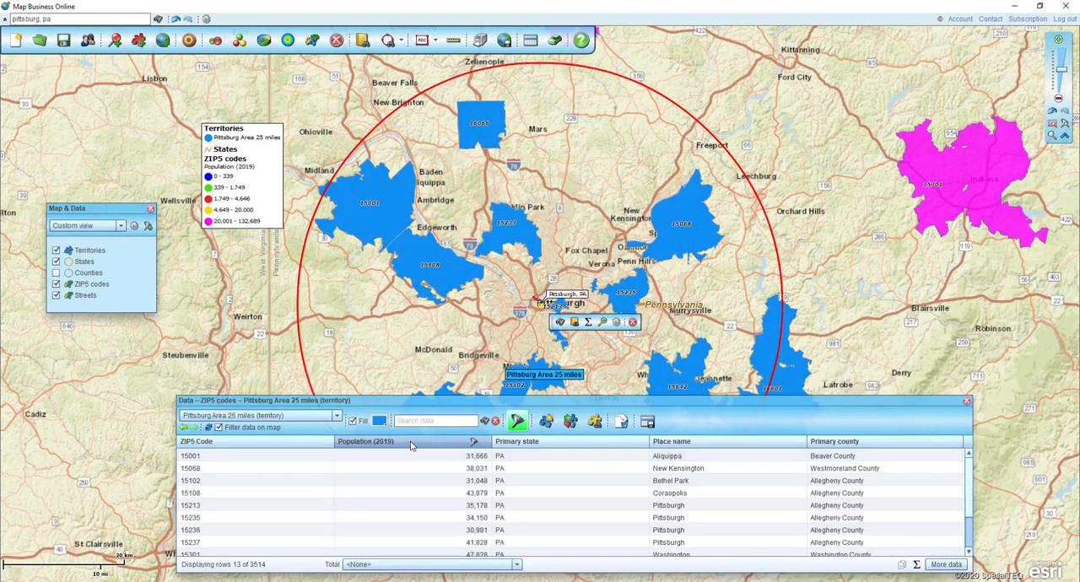
- Review the new territory's fill color choices and the layer list in its data table, and close the table
left_click(378, 422)
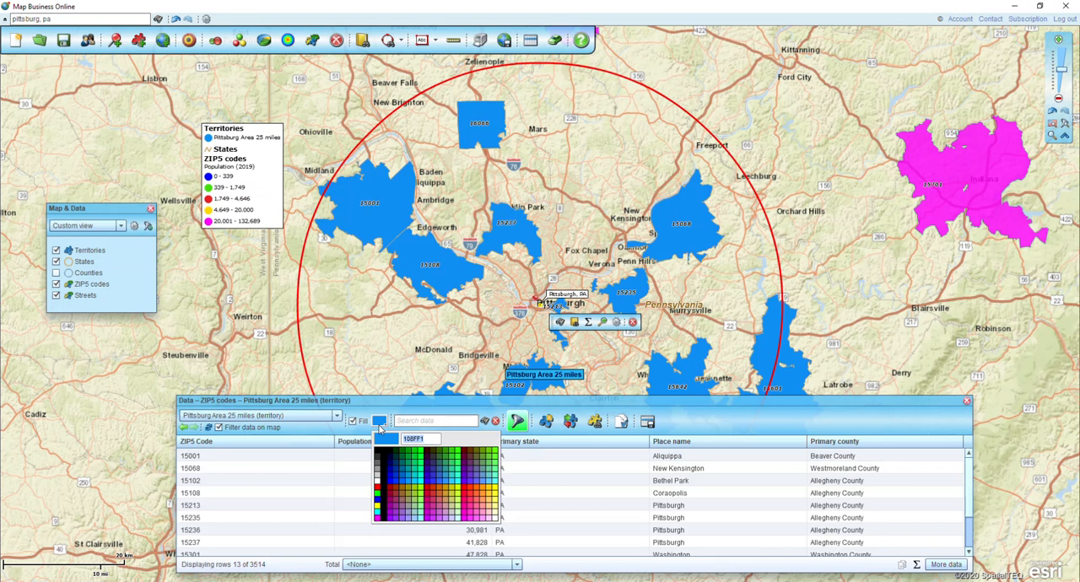
left_click_drag(373, 402, 352, 326)
left_click(314, 342)
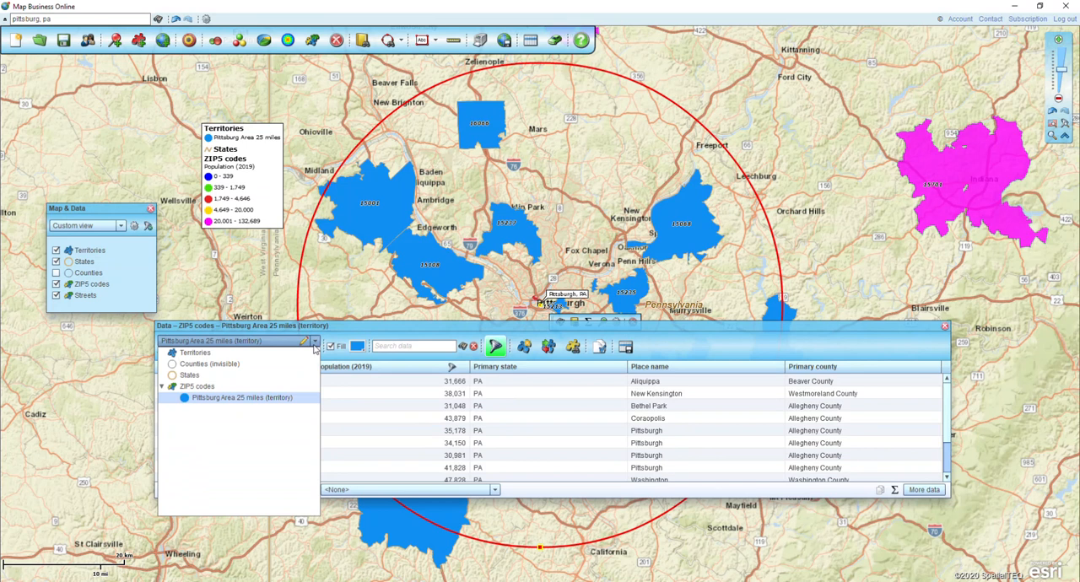
left_click(670, 343)
left_click(625, 350)
key("ctrl")
key("ctrl")
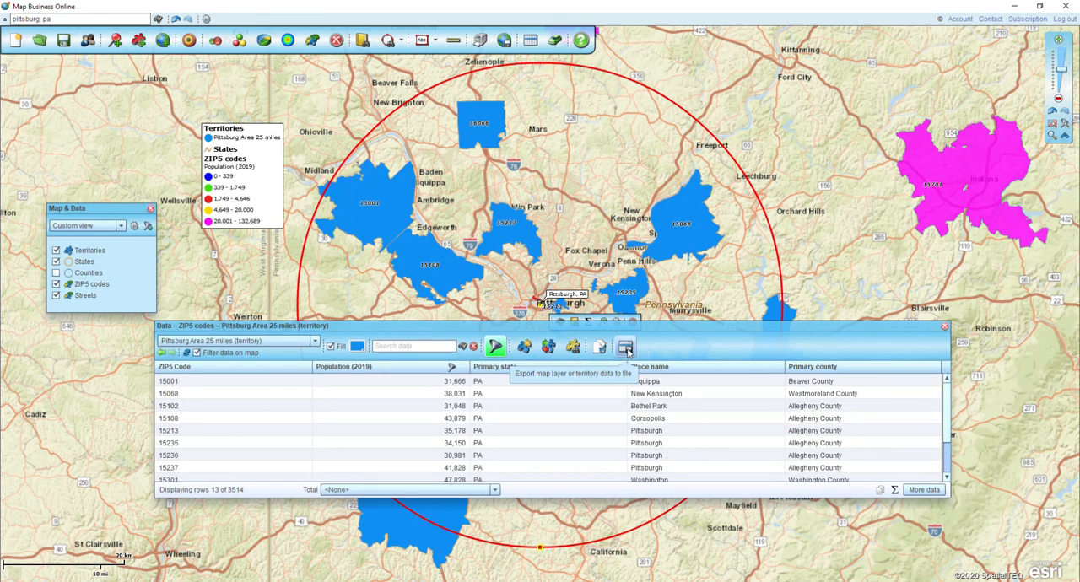
left_click(945, 326)
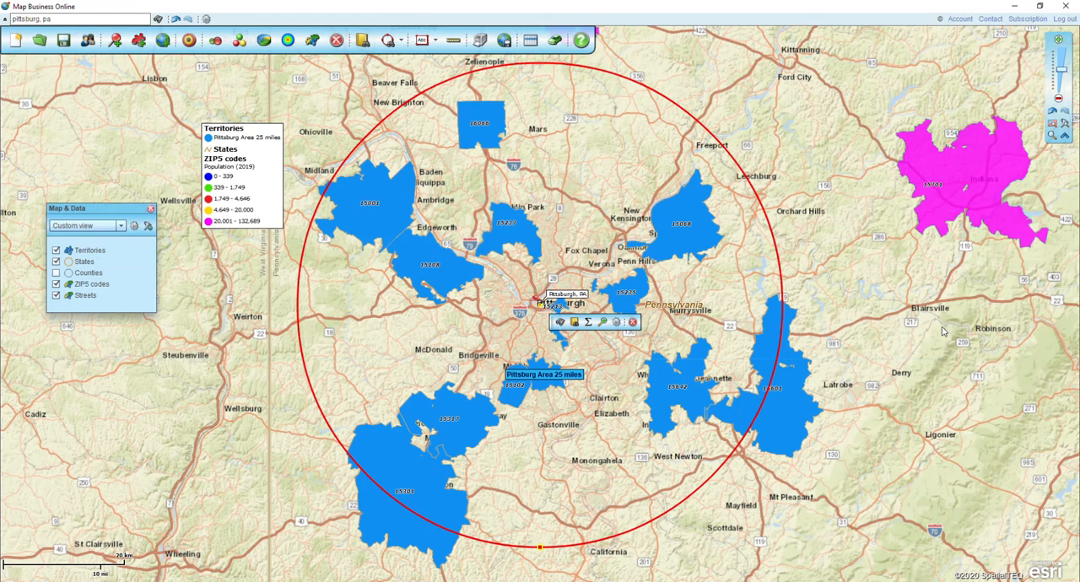